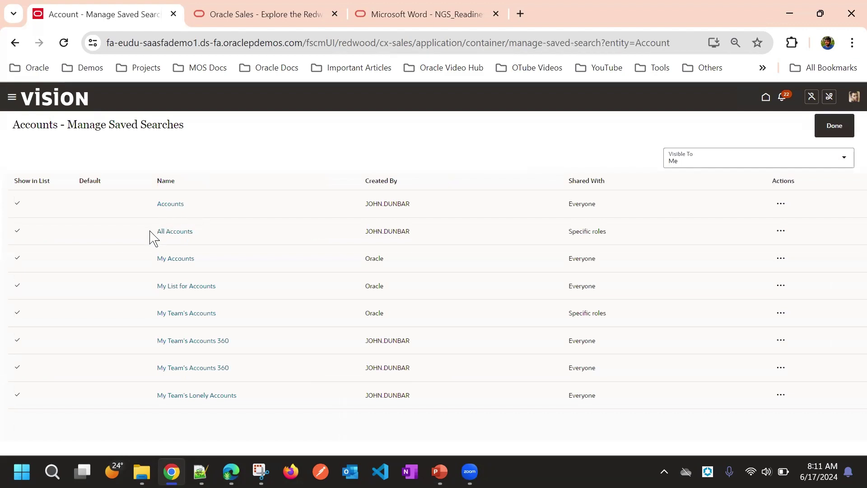
- Review the actions offered for the Accounts saved search and the Visible To choices, and leave saved search management
left_click(781, 204)
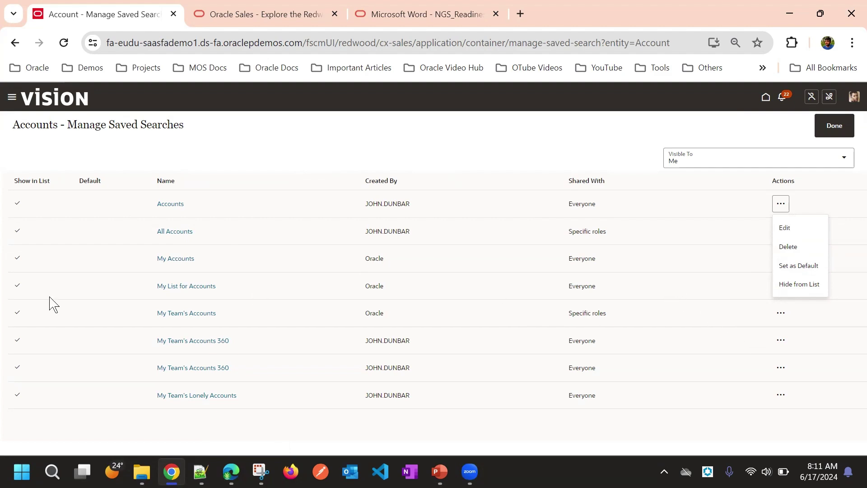
left_click(432, 144)
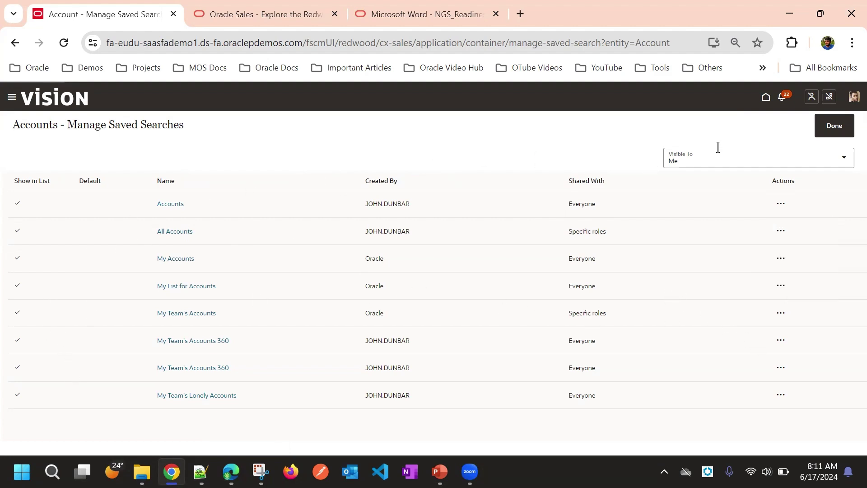
left_click(726, 156)
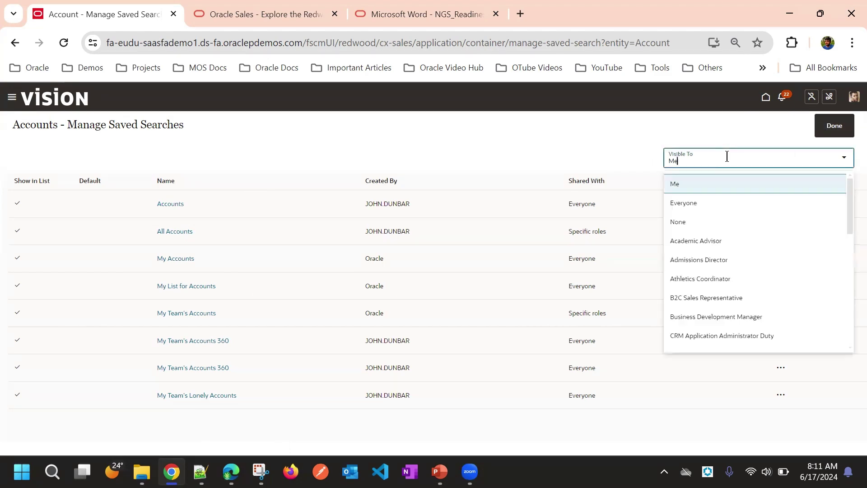
left_click(708, 132)
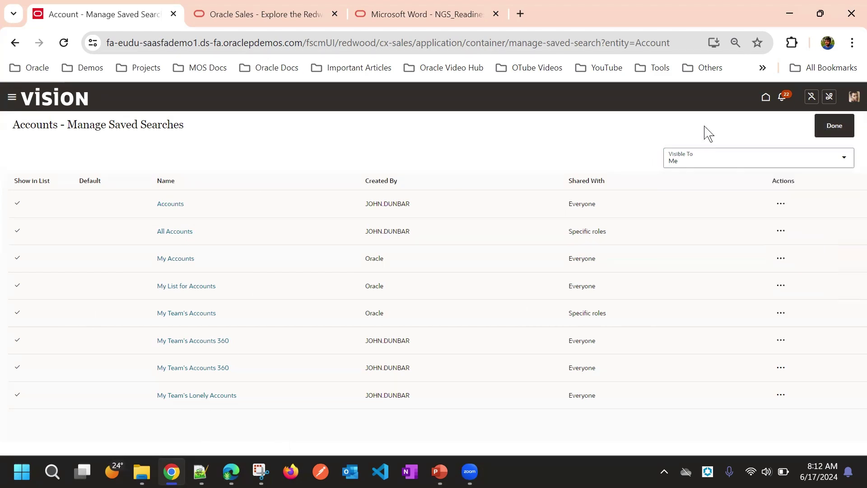
left_click(831, 133)
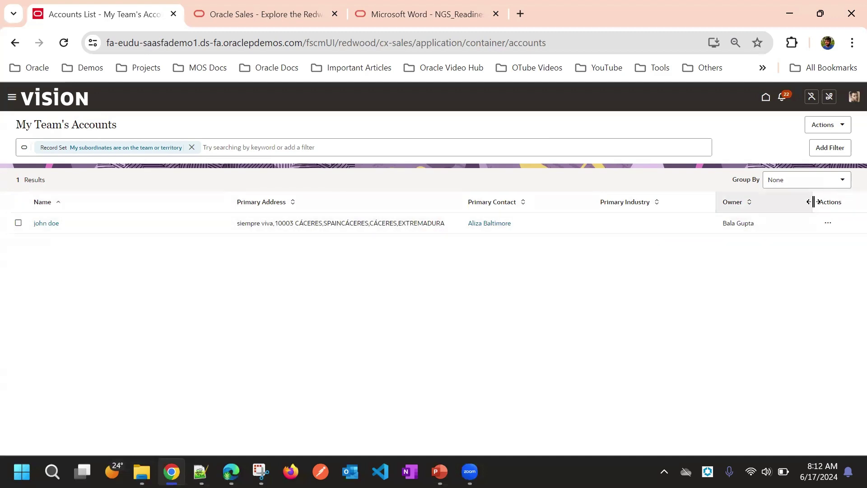
- Add the Account Hierarchy and Account Hierarchy: Descendant Count columns to the My Team's Accounts list
left_click(823, 129)
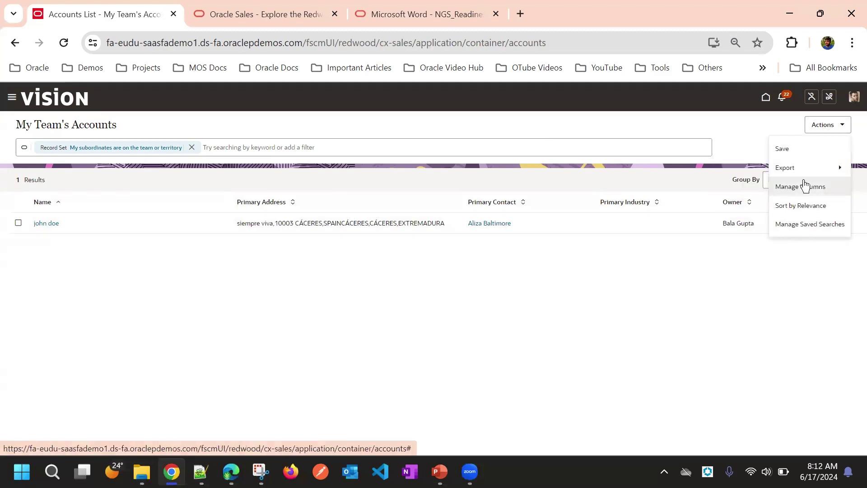
left_click(792, 193)
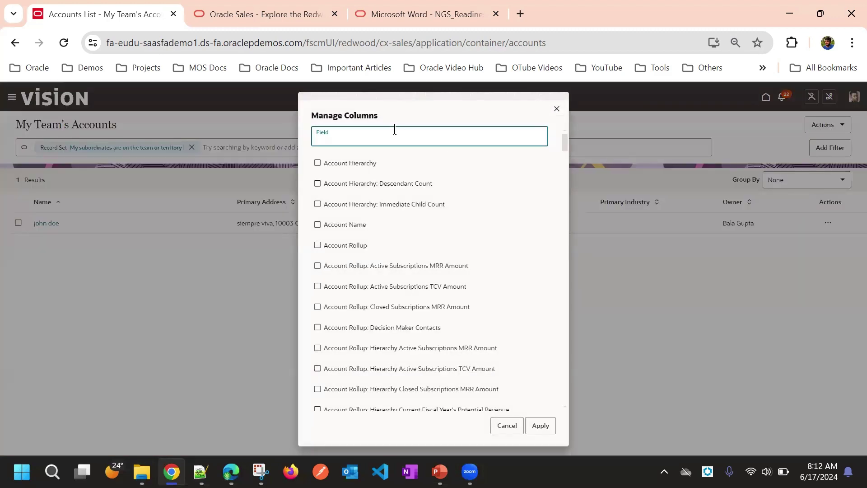
left_click(319, 163)
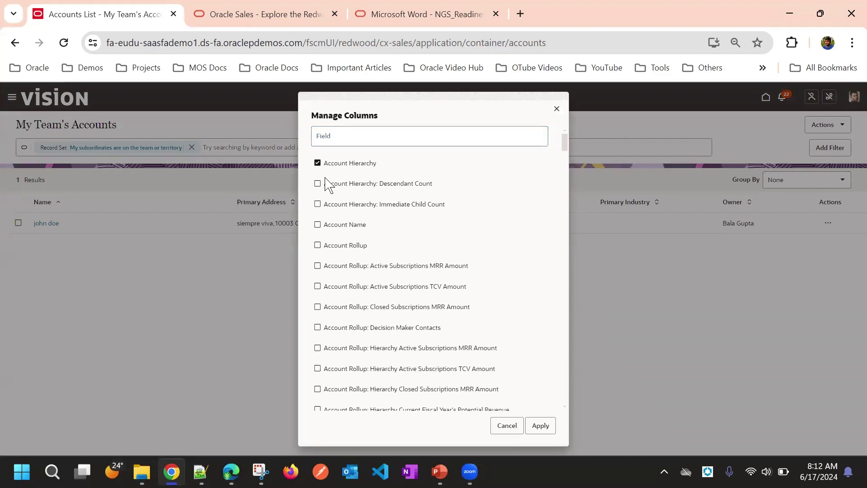
scroll(524, 266, "down", 12)
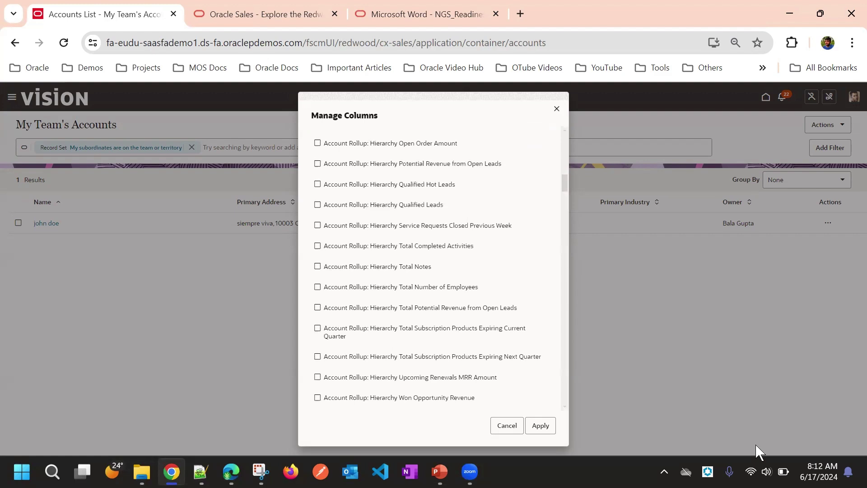
left_click(540, 425)
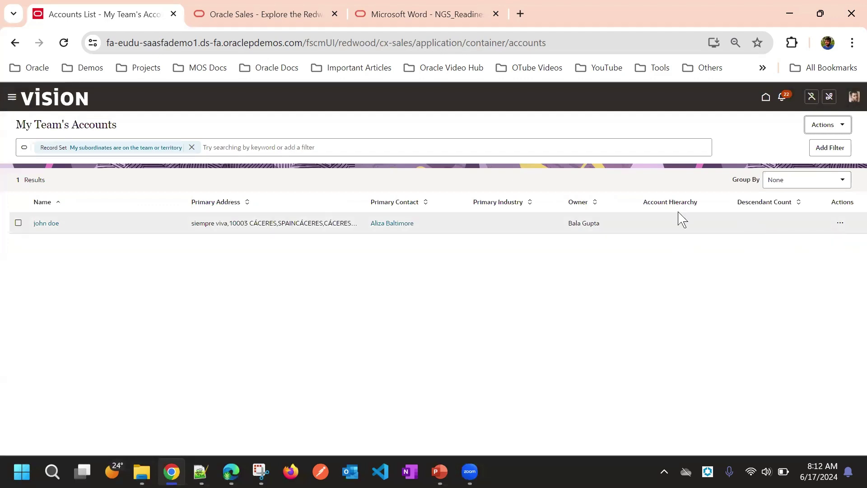
- Look through the fields available as columns for the My Team's Accounts list and close the selection without applying changes
left_click(836, 131)
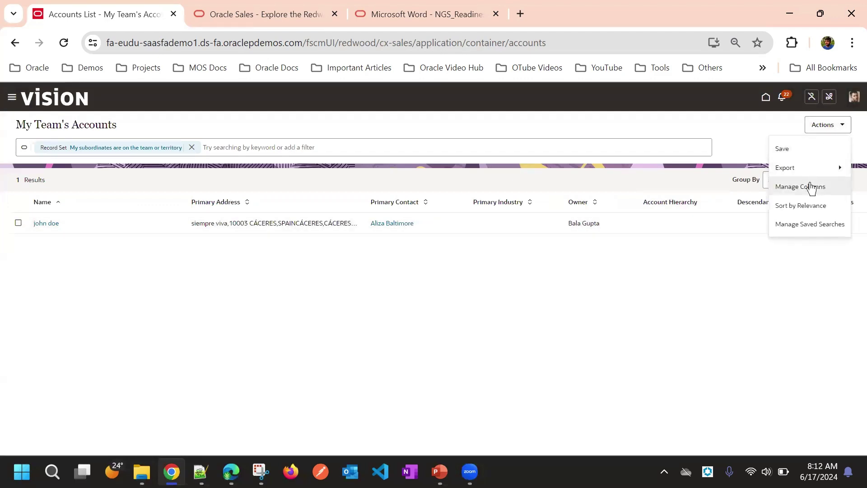
left_click(813, 186)
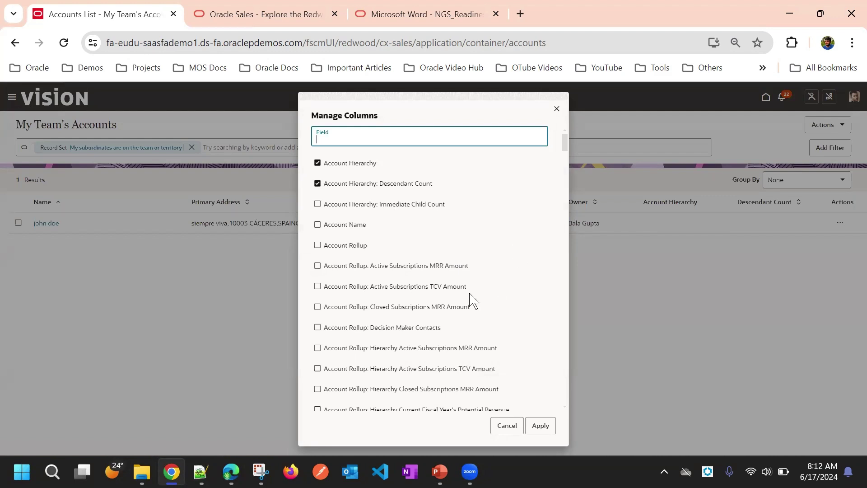
scroll(434, 251, "down", 12)
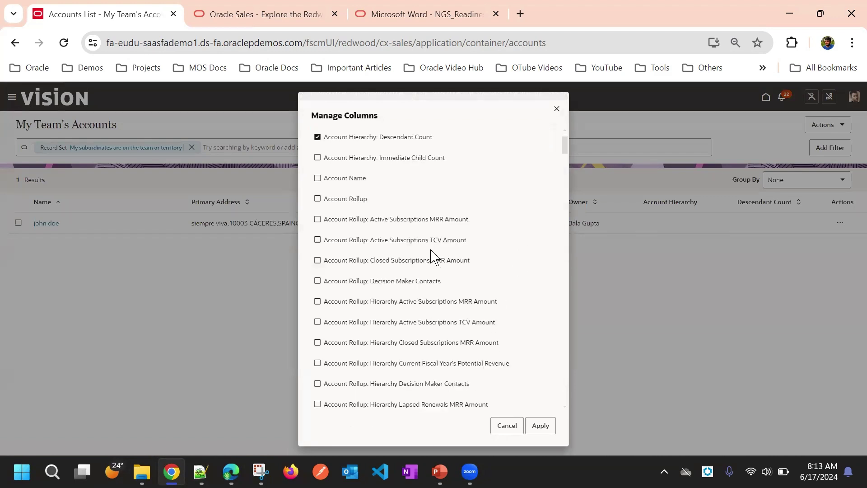
scroll(435, 257, "down", 20)
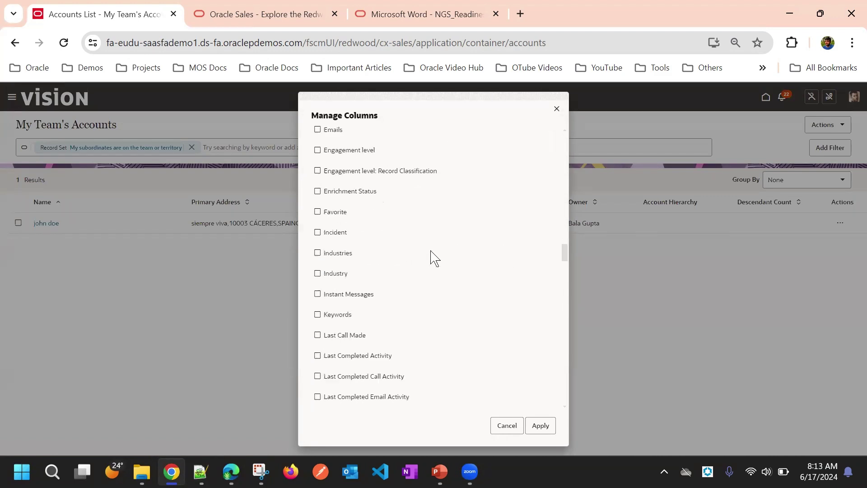
scroll(412, 294, "down", 7)
scroll(412, 294, "up", 7)
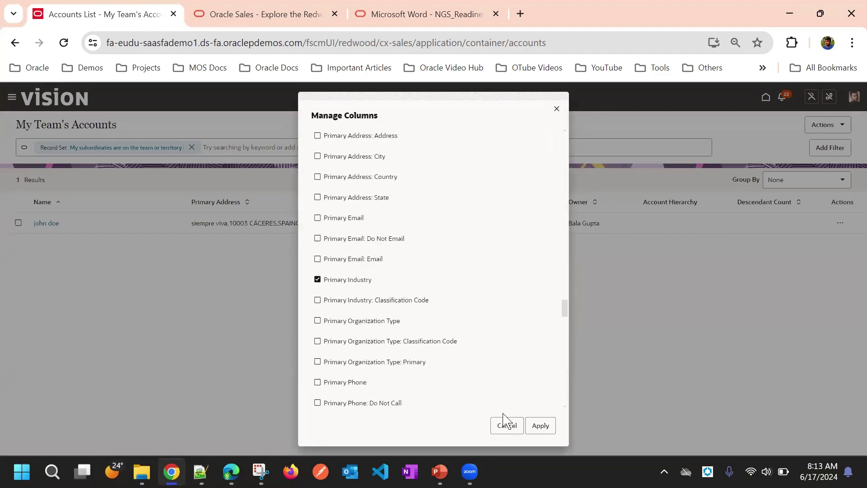
left_click(501, 424)
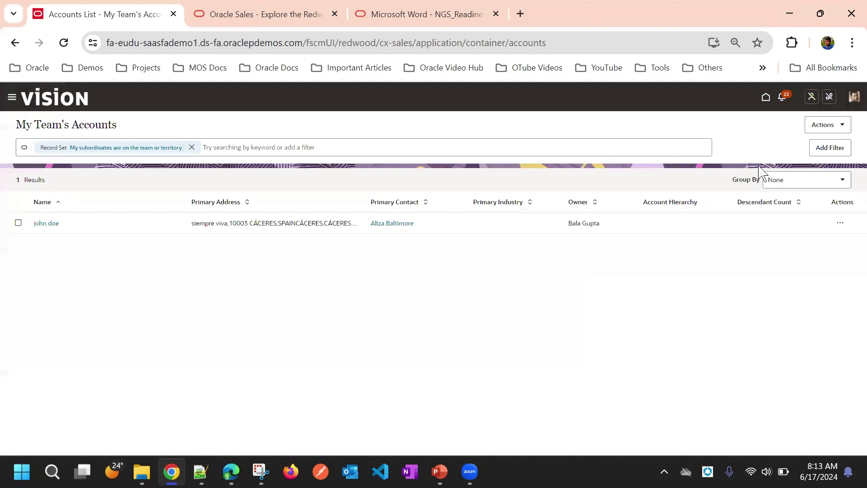
left_click(837, 126)
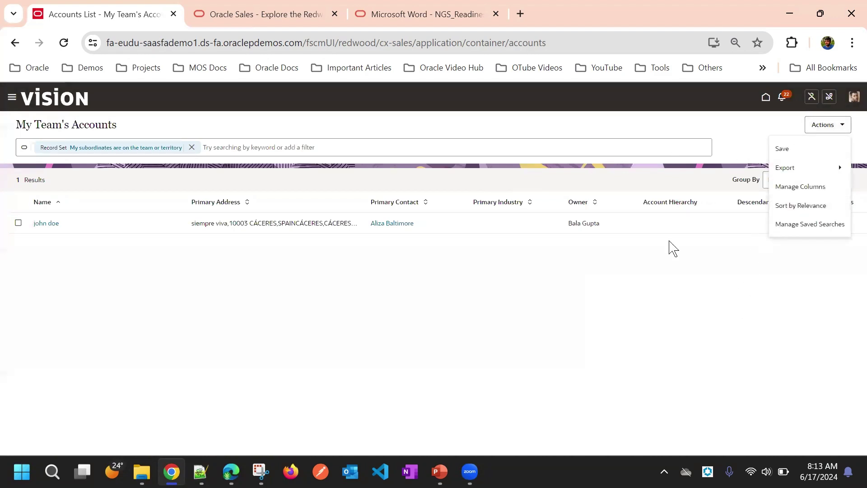
left_click(854, 98)
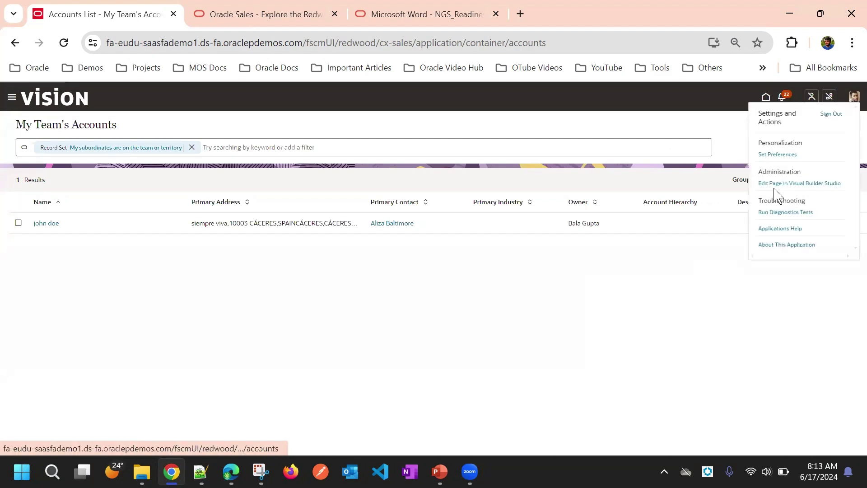
left_click(591, 295)
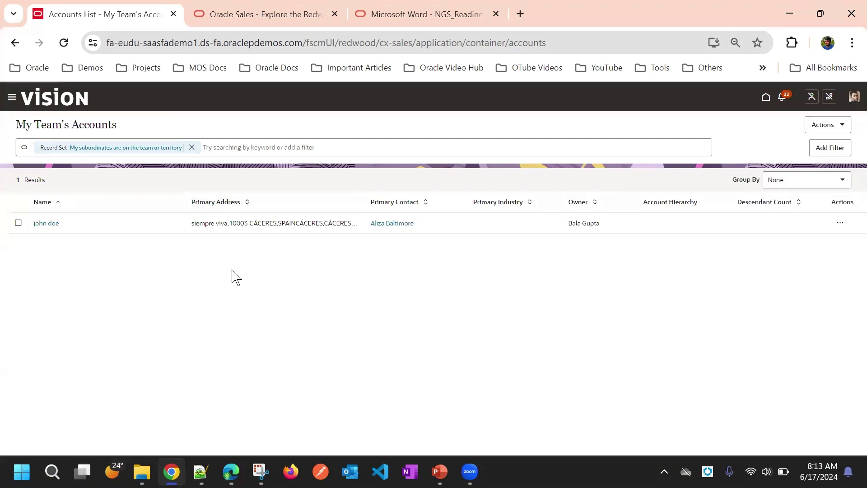
- Open the application's base URL in a new browser tab and go to Setup and Maintenance, leaving the welcome page
left_click_drag(303, 44, 540, 13)
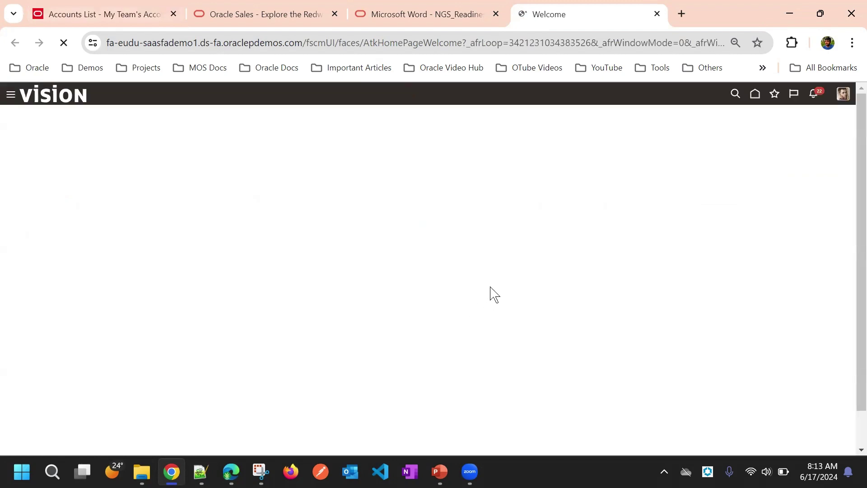
left_click(843, 97)
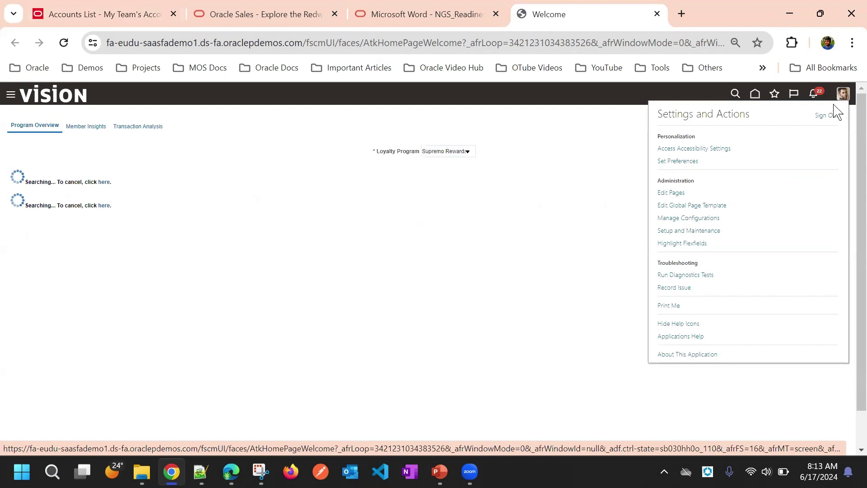
left_click(702, 231)
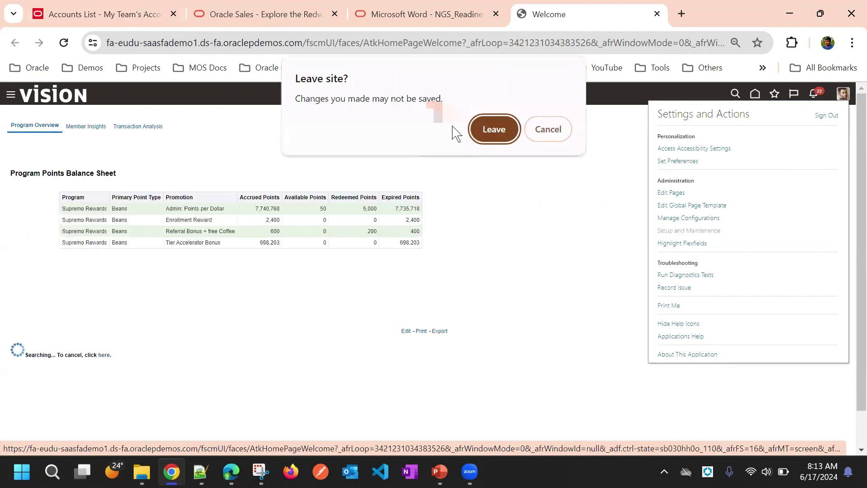
left_click(480, 136)
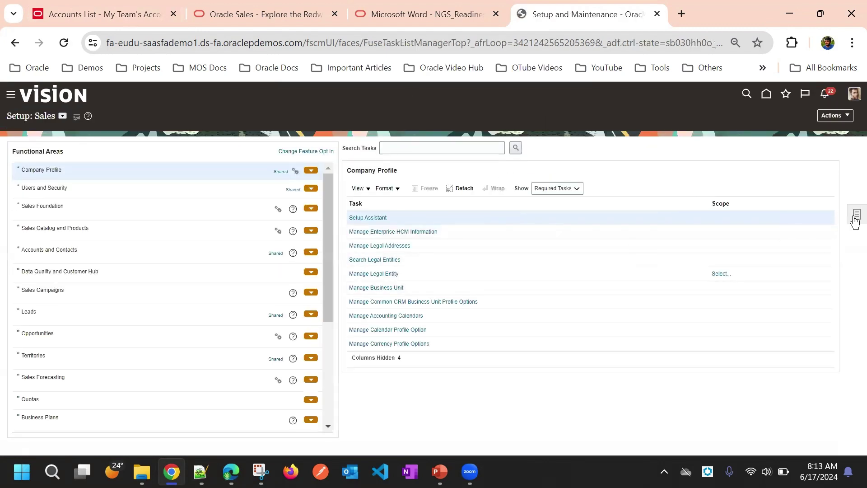
- Search the setup tasks for "configure adap" and open the Configure Adaptive Search task
left_click(856, 216)
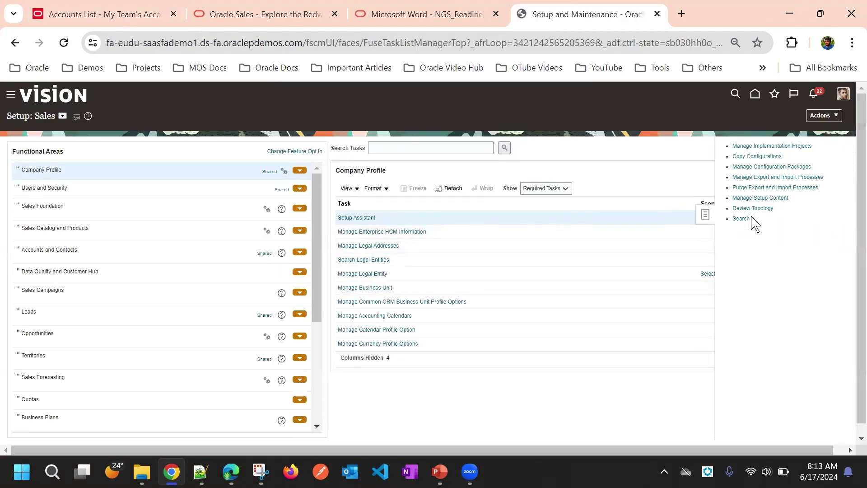
left_click(752, 218)
left_click(302, 149)
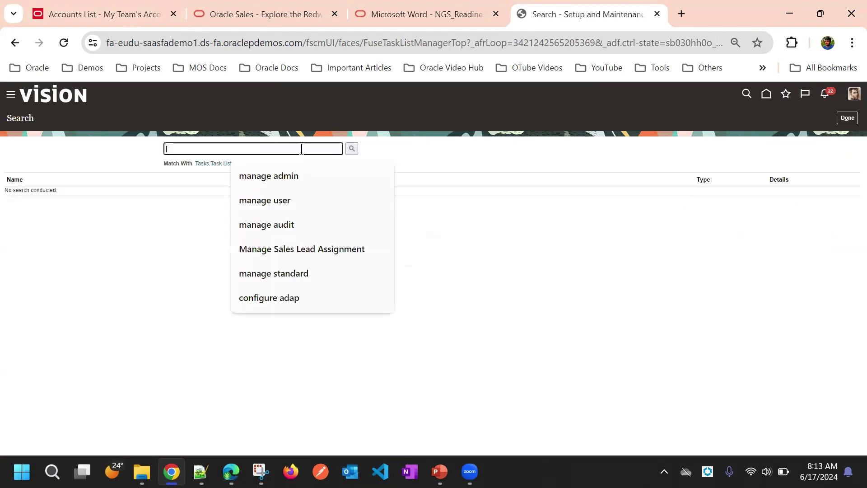
left_click(290, 297)
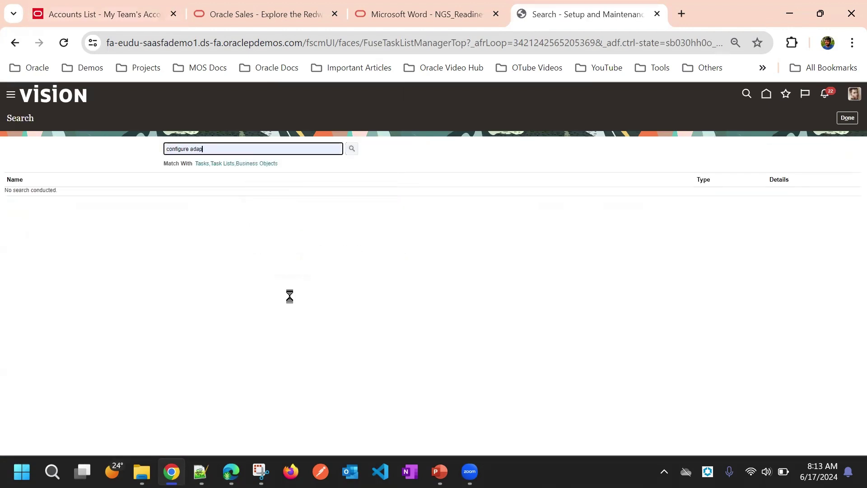
left_click(34, 193)
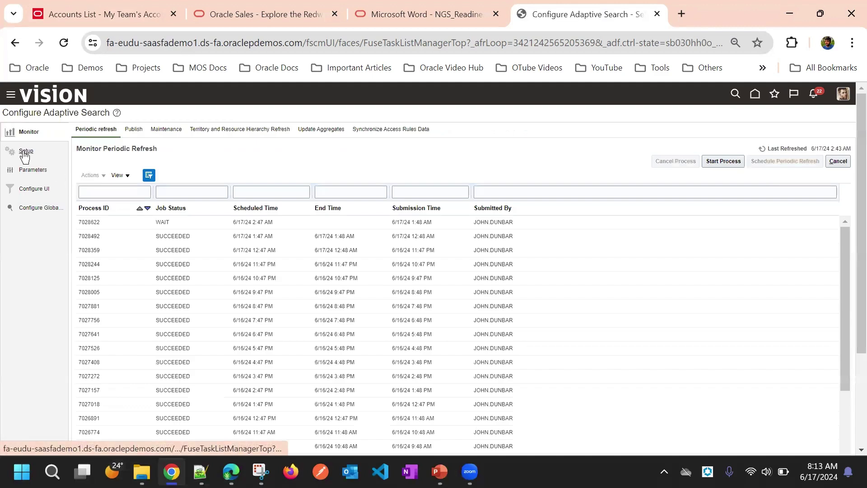
- Request the Setup page of Configure Adaptive Search and return to the browser tab with the My Team's Accounts list
left_click(24, 153)
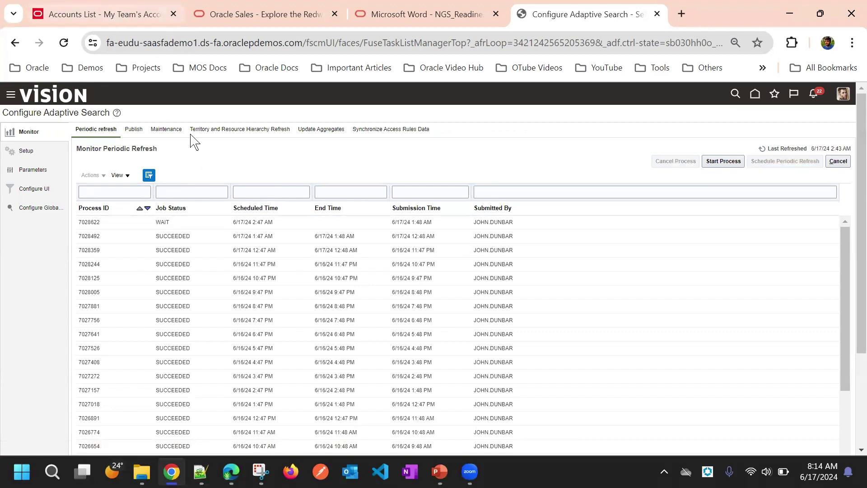
left_click(61, 13)
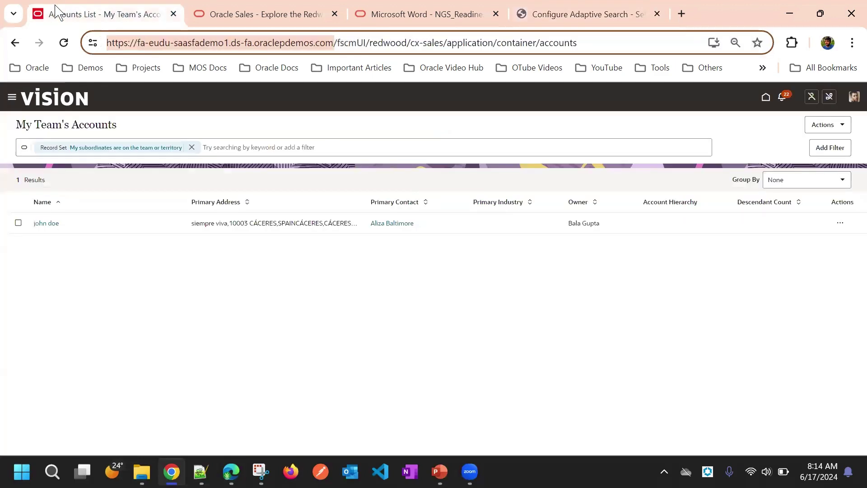
left_click(567, 16)
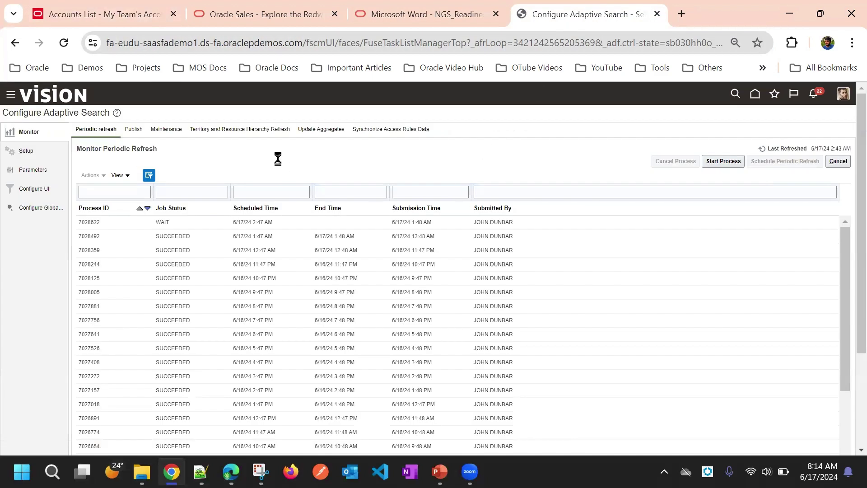
left_click(82, 12)
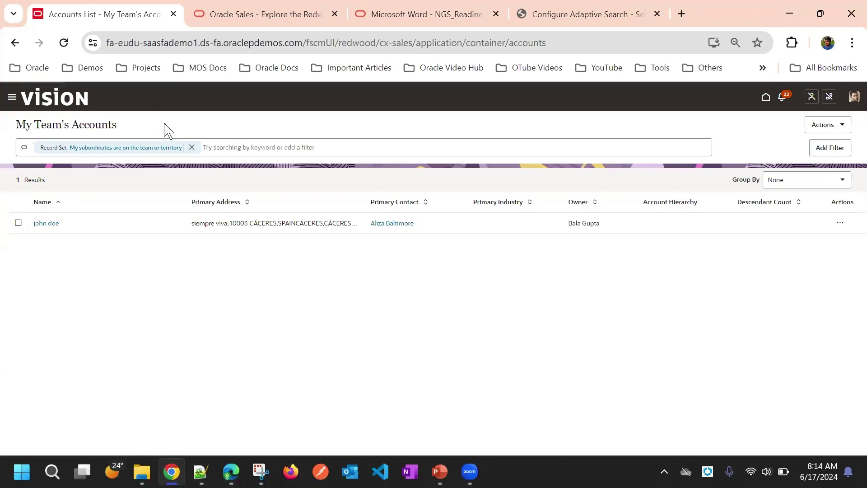
- Search the My Team's Accounts filter suggestions for "Customer" and add a Customer Type filter
left_click(226, 147)
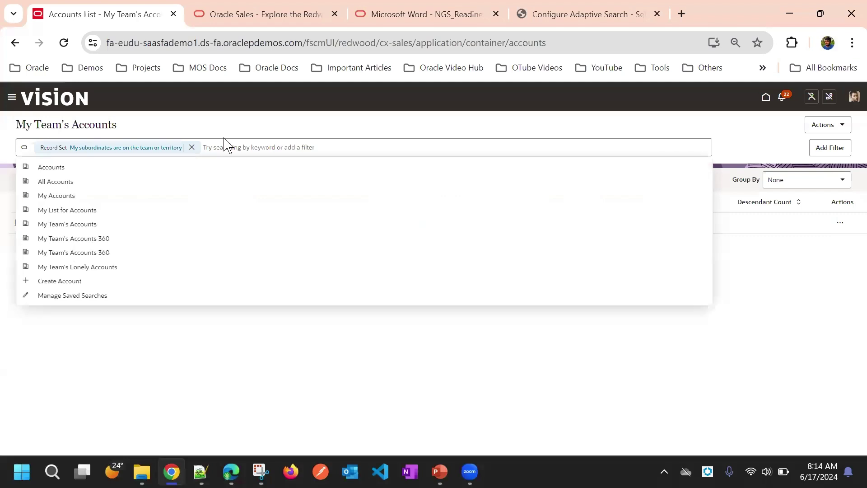
left_click(267, 123)
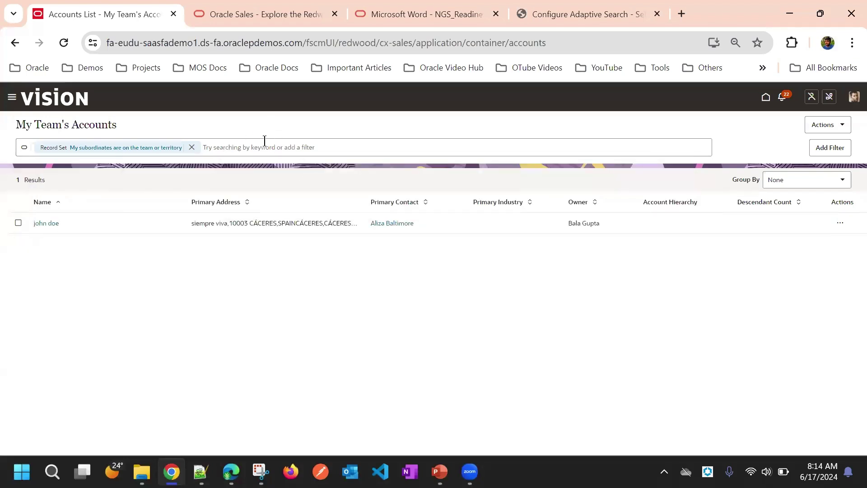
left_click(265, 141)
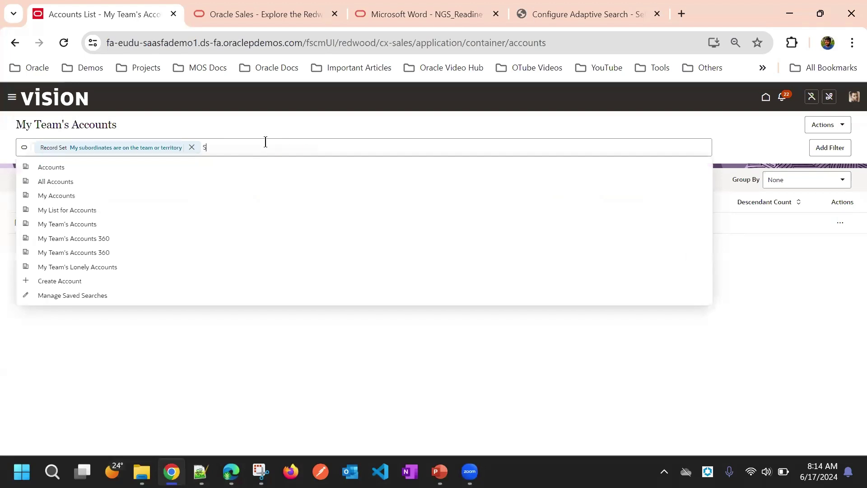
key("BackSpace")
type("Customer")
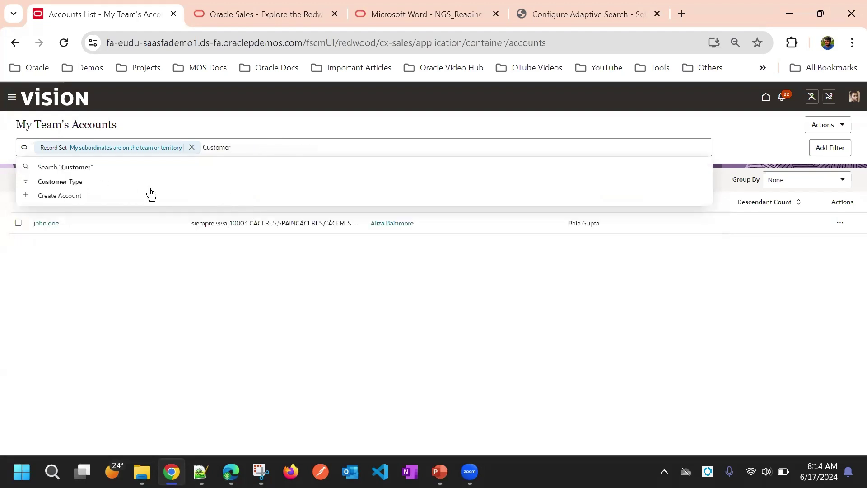
left_click(68, 185)
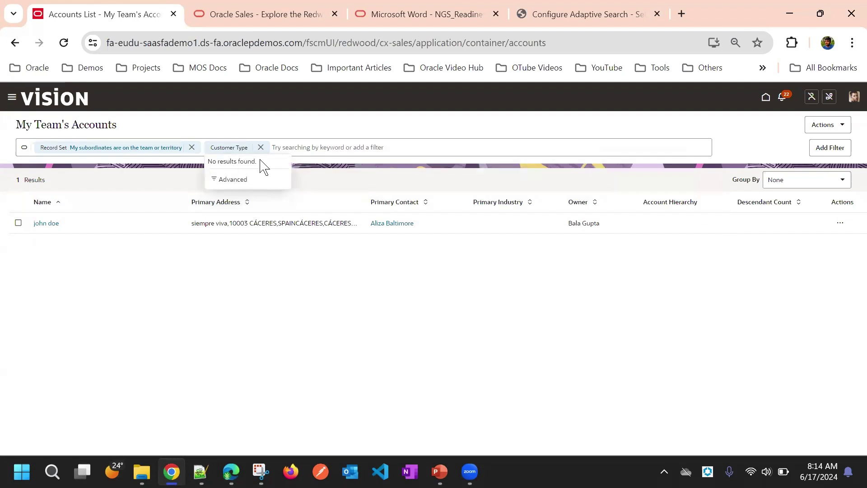
- Apply the advanced condition Is Missing to the Customer Type filter and remove the filter again
left_click(232, 180)
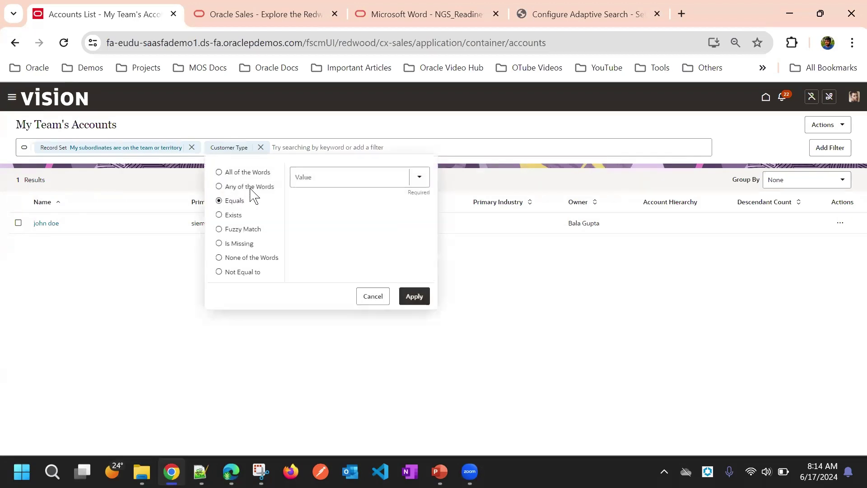
left_click(409, 178)
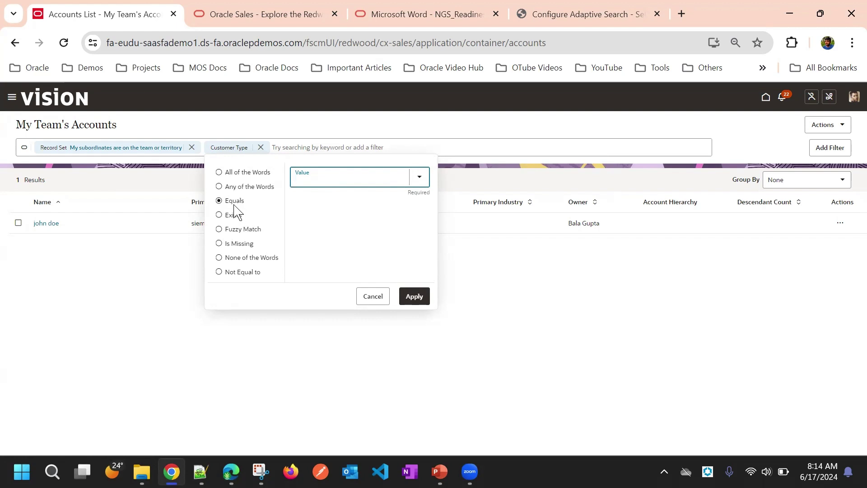
left_click(219, 244)
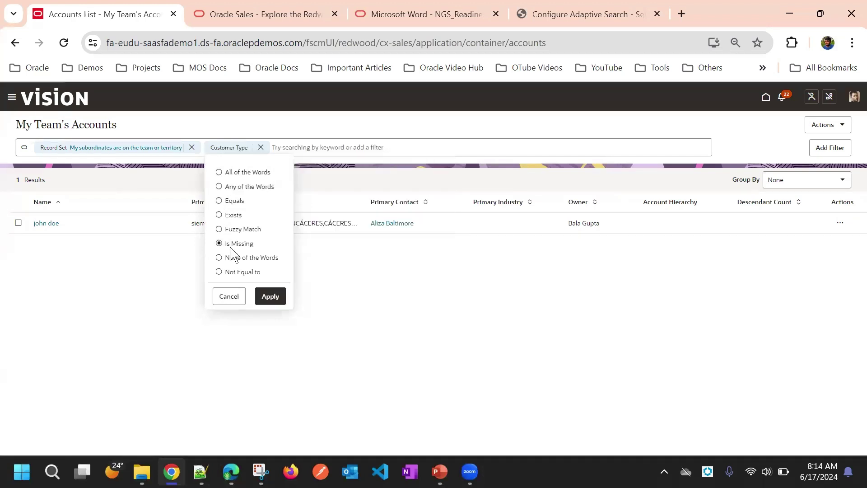
left_click(261, 298)
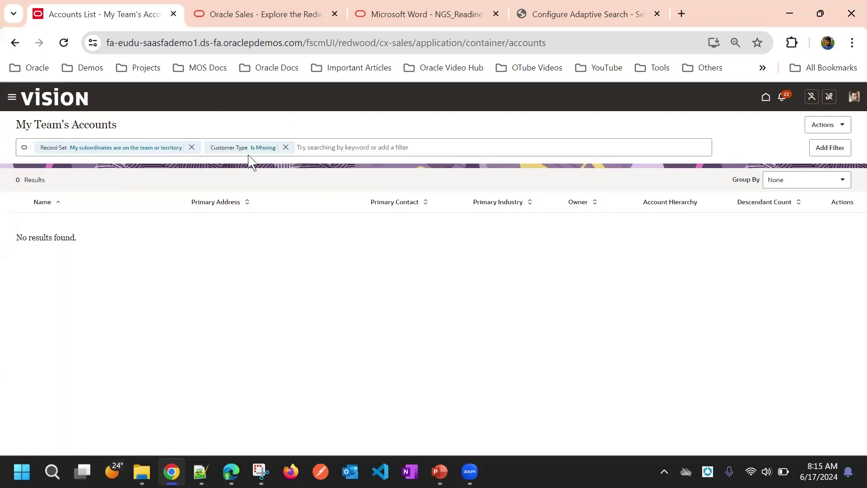
left_click(286, 148)
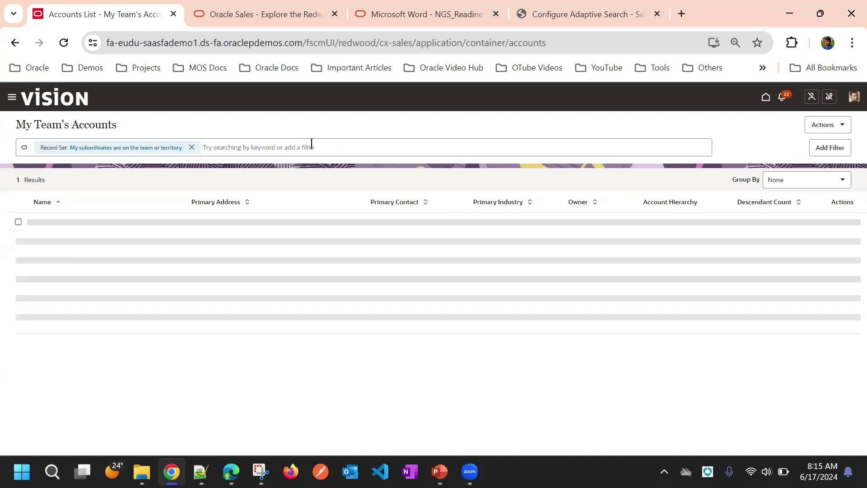
- Browse the fields available as filters, search them for "customer Ty" and add the Customer Type filter
left_click(831, 147)
scroll(650, 217, "down", 10)
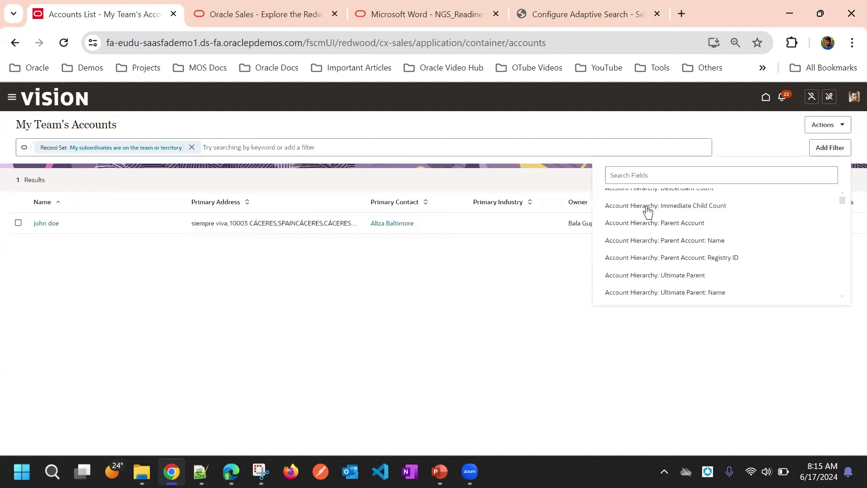
scroll(653, 234, "down", 10)
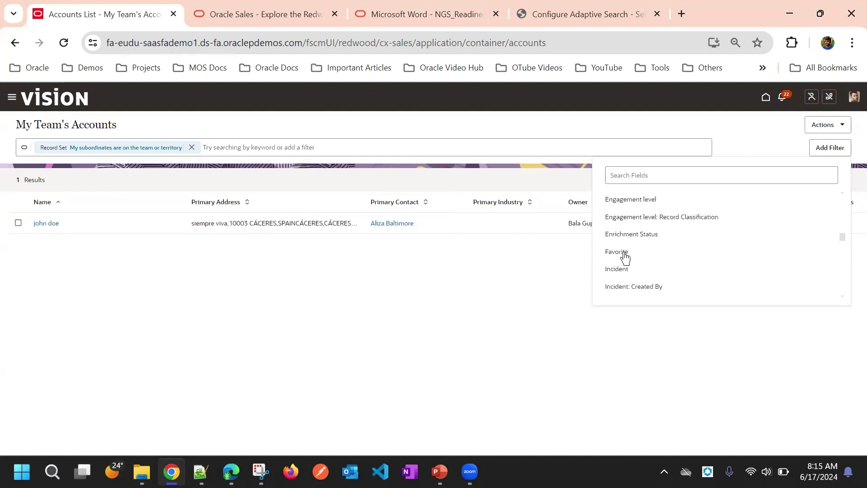
scroll(625, 257, "down", 5)
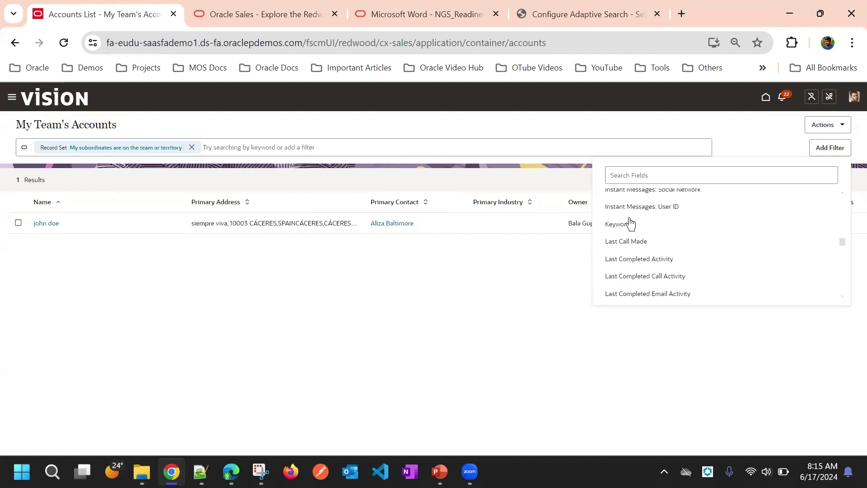
scroll(633, 235, "down", 12)
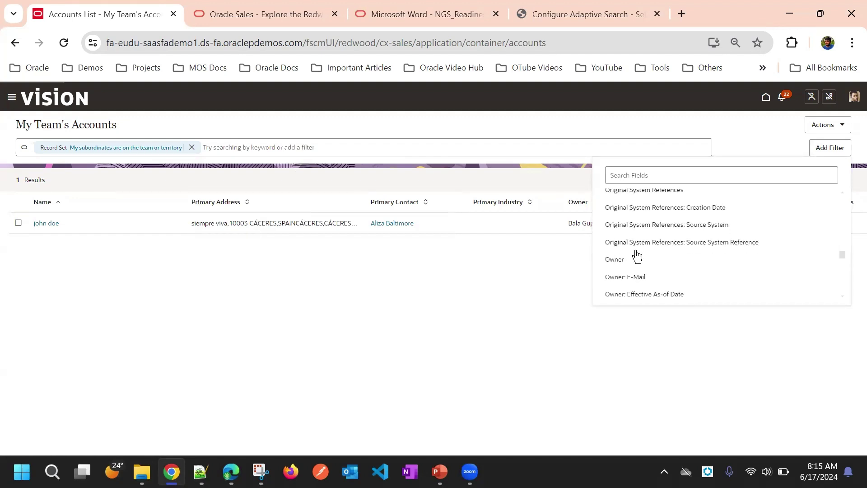
scroll(636, 256, "down", 10)
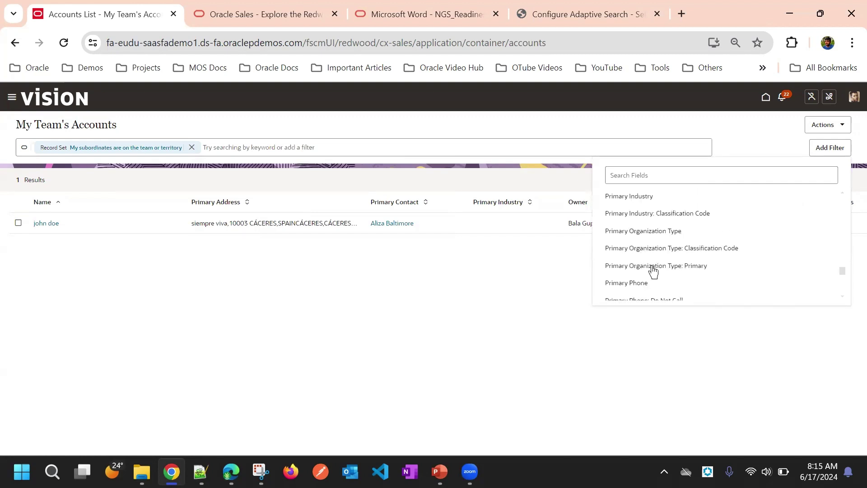
left_click(651, 178)
type("custome")
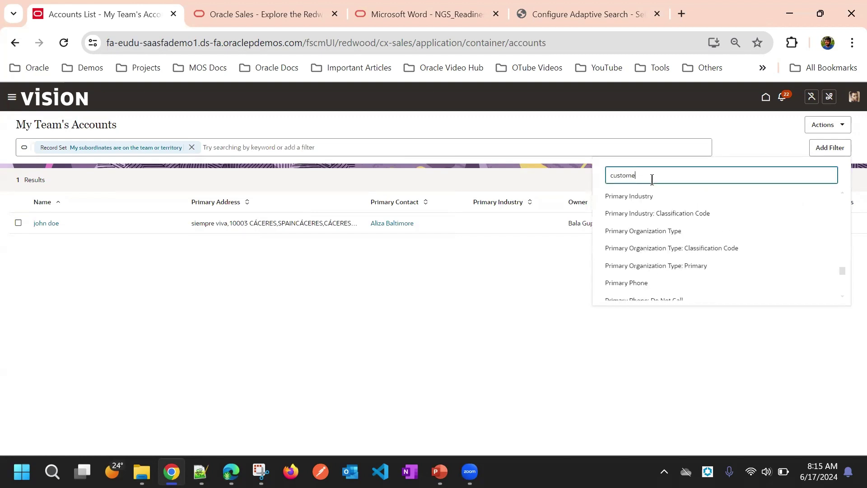
type("r Ty")
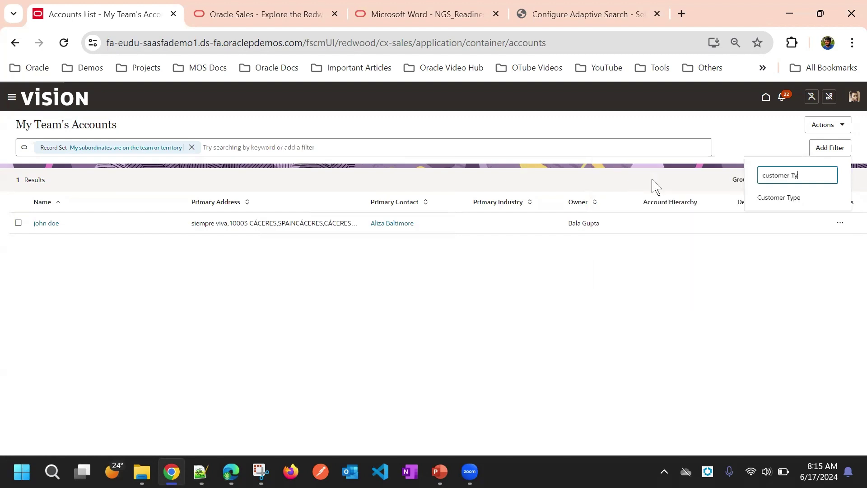
left_click(831, 199)
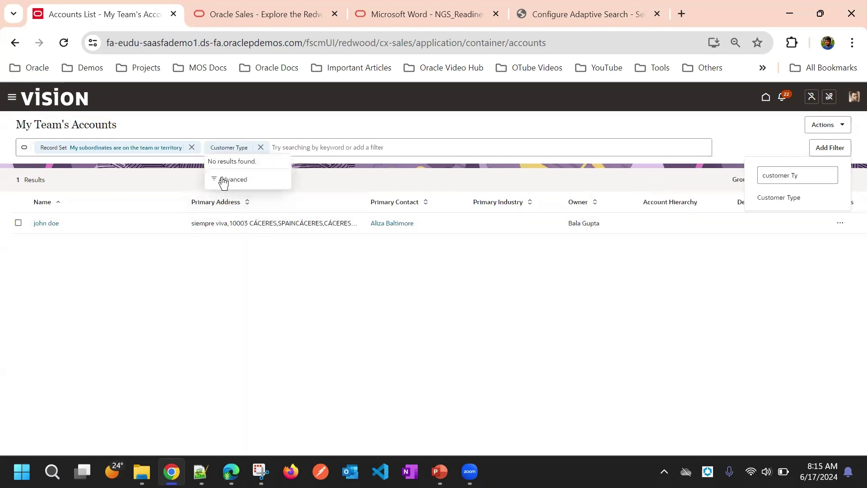
- Remove the Record Set filter and filter the accounts list by Customer Type Business
left_click(192, 148)
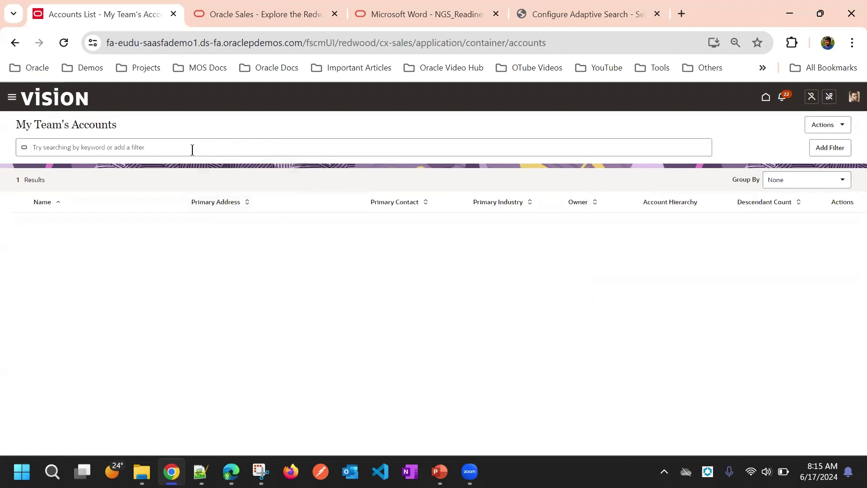
left_click(145, 147)
type("Custom")
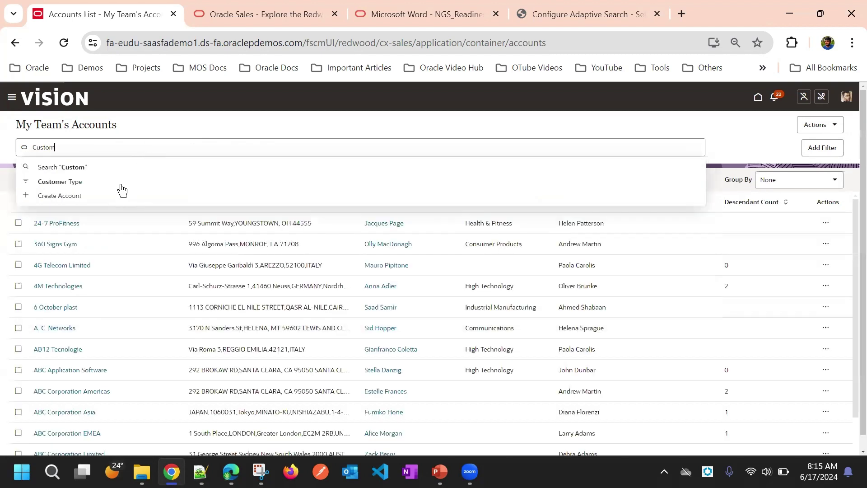
left_click(121, 183)
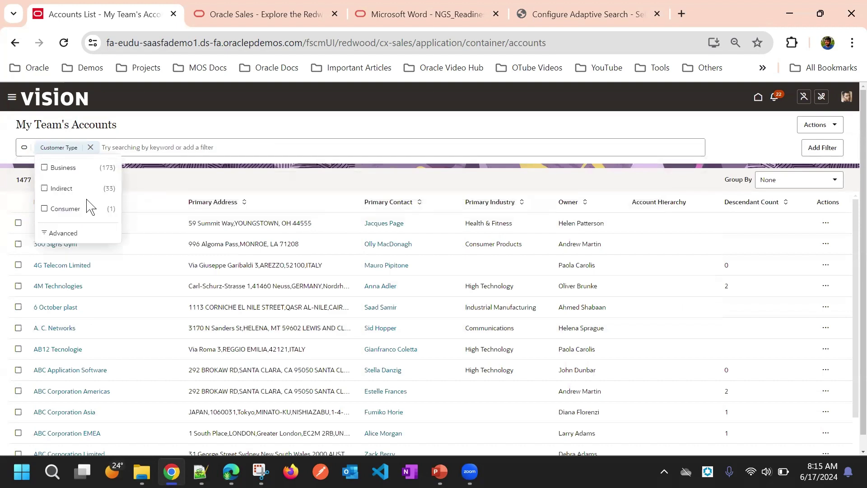
left_click(49, 171)
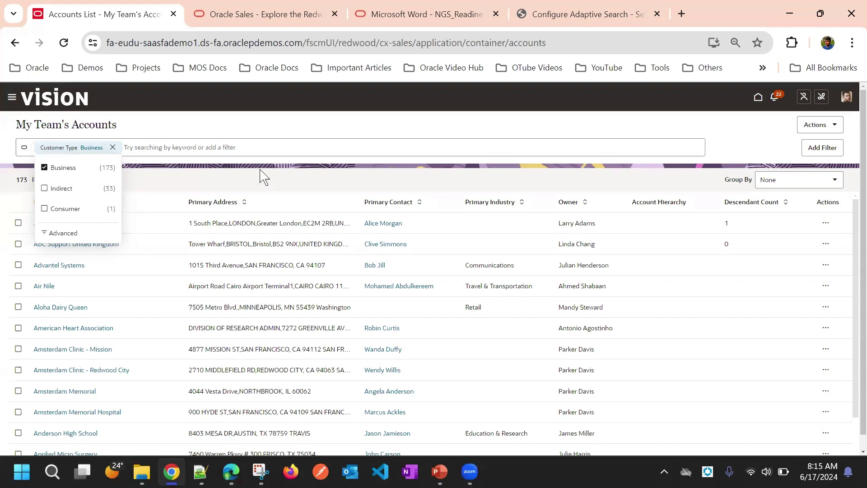
left_click(224, 129)
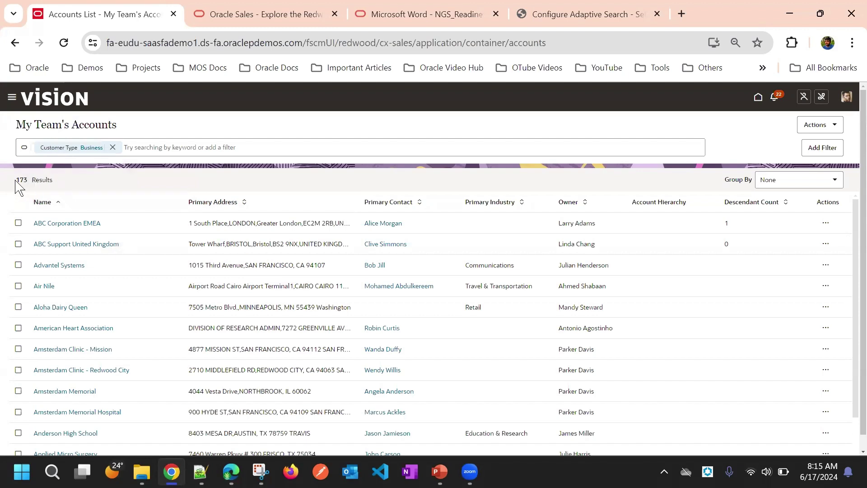
- Examine the filtered list's result count and its available actions without choosing any action
left_click_drag(17, 181, 54, 181)
left_click(755, 143)
left_click(816, 126)
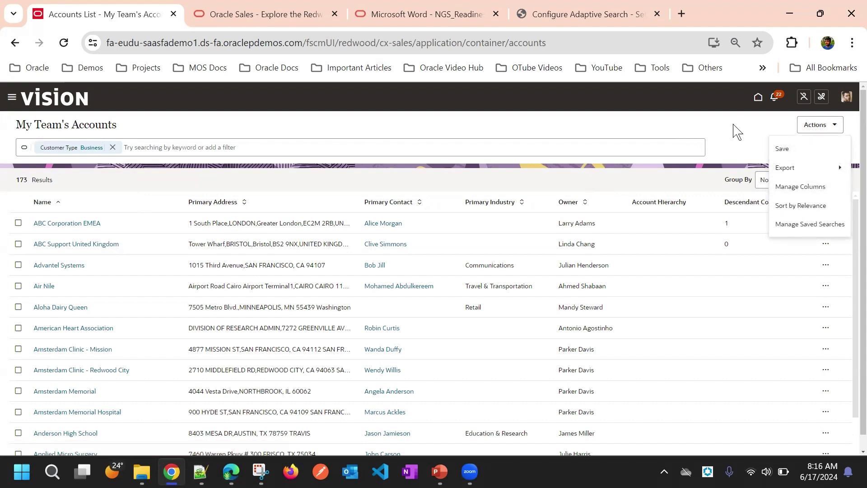
left_click(744, 144)
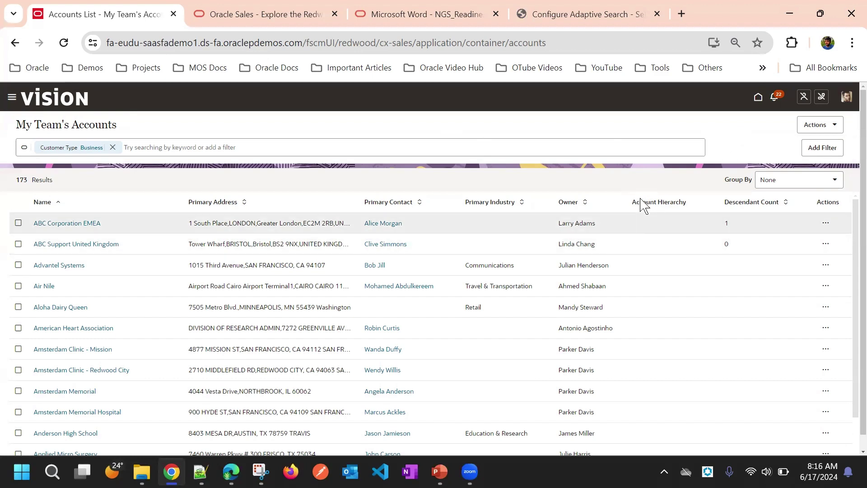
- Open the ABC Corporation EMEA account and use "Show" in its action bar to display Show Contacts
left_click(58, 224)
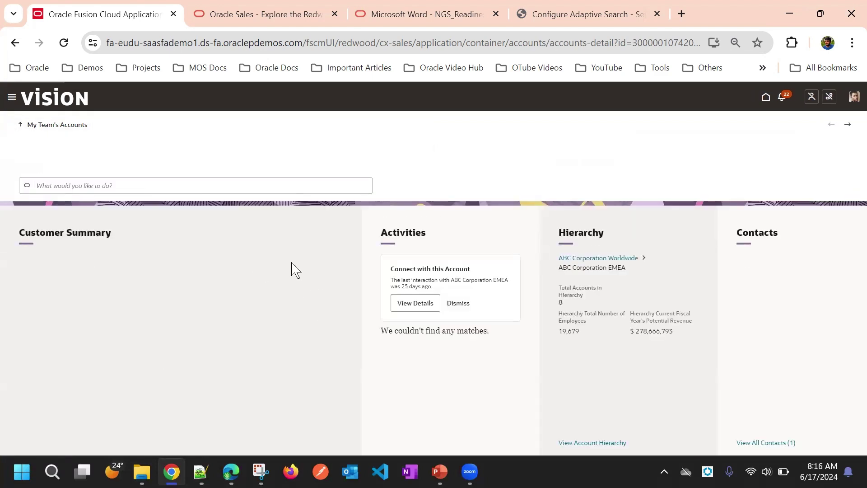
left_click(136, 186)
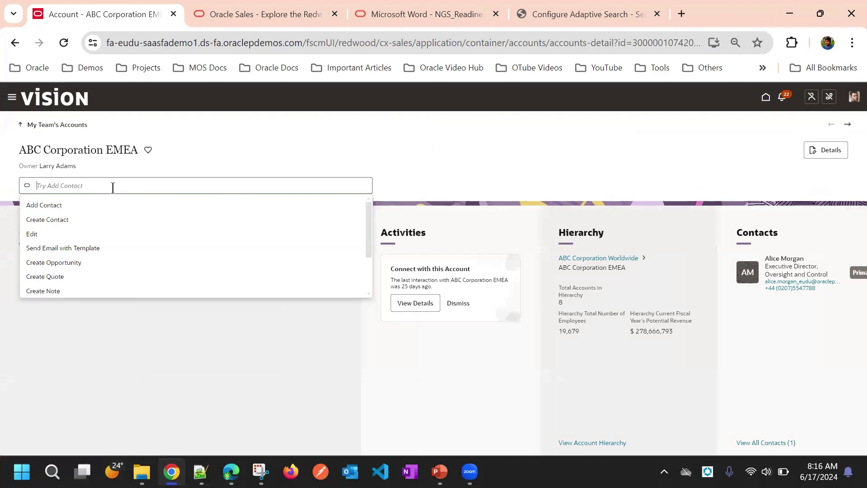
type("Show Activities")
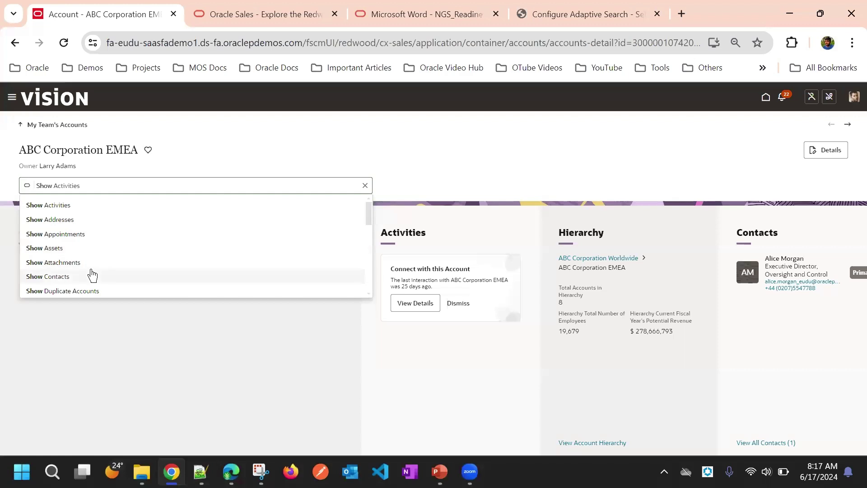
left_click(68, 276)
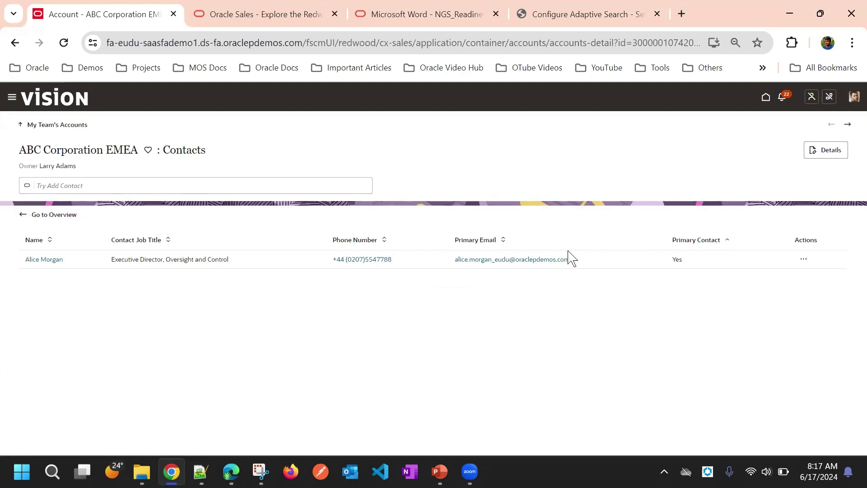
- Check the actions and filters suggested for the account's contacts and return to the account overview
left_click(86, 188)
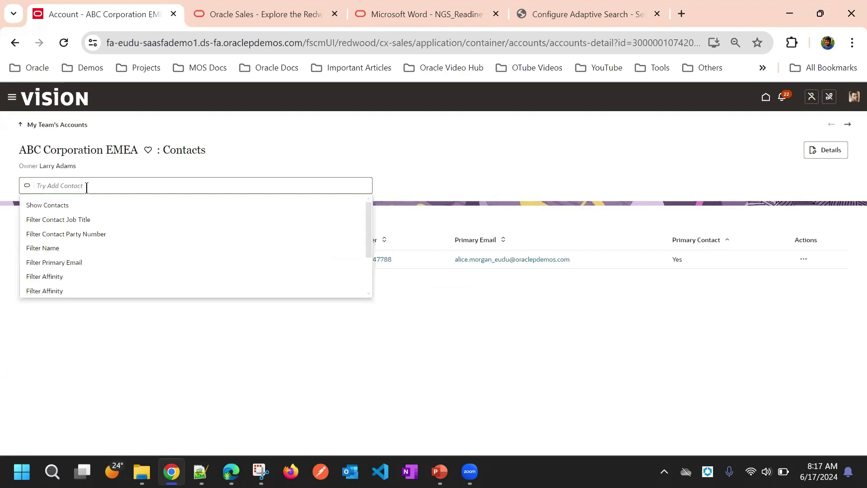
left_click(450, 179)
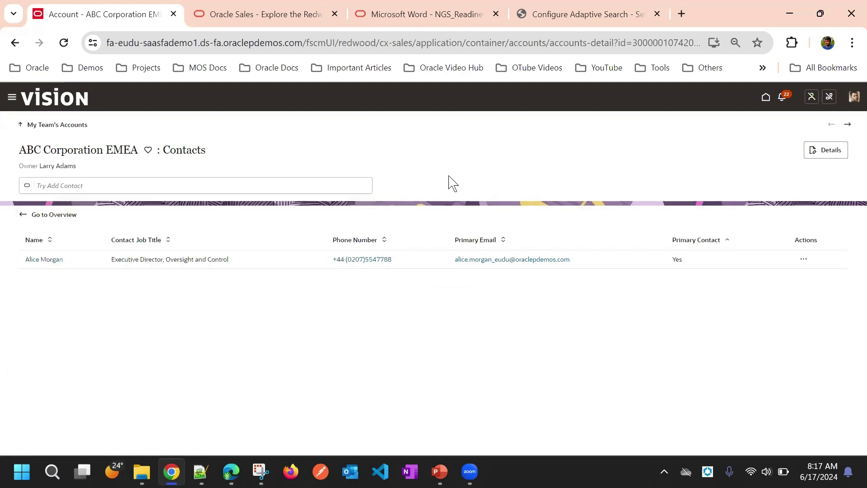
left_click(40, 219)
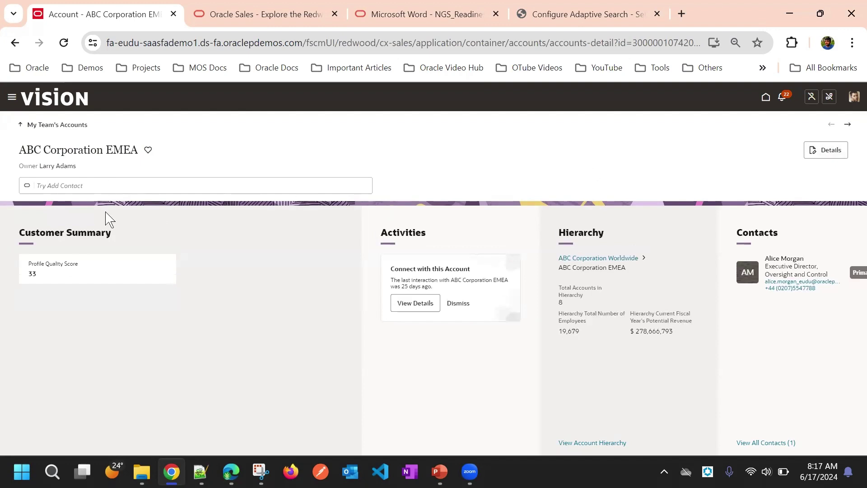
- Bring up the suggested actions in the action bar of the ABC Corporation EMEA overview
left_click(75, 186)
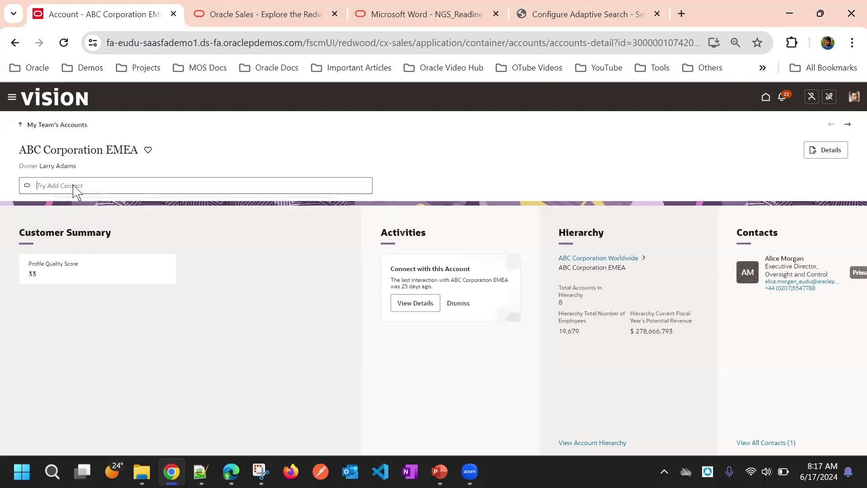
left_click(451, 159)
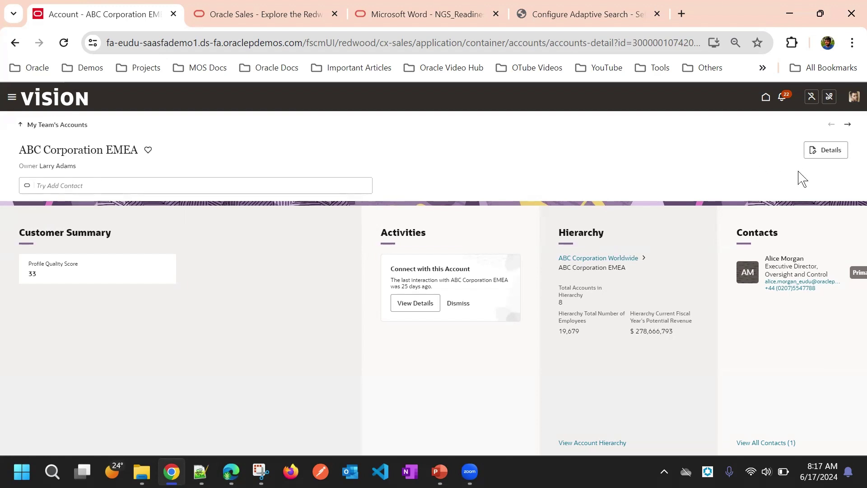
left_click(170, 188)
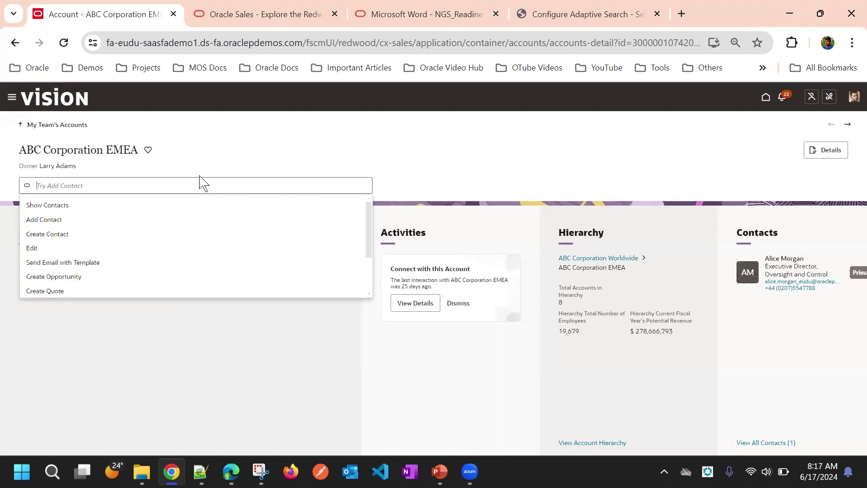
- Return to the My Team's Accounts list and check its available actions and the saved searches suggested in the search bar
left_click(24, 127)
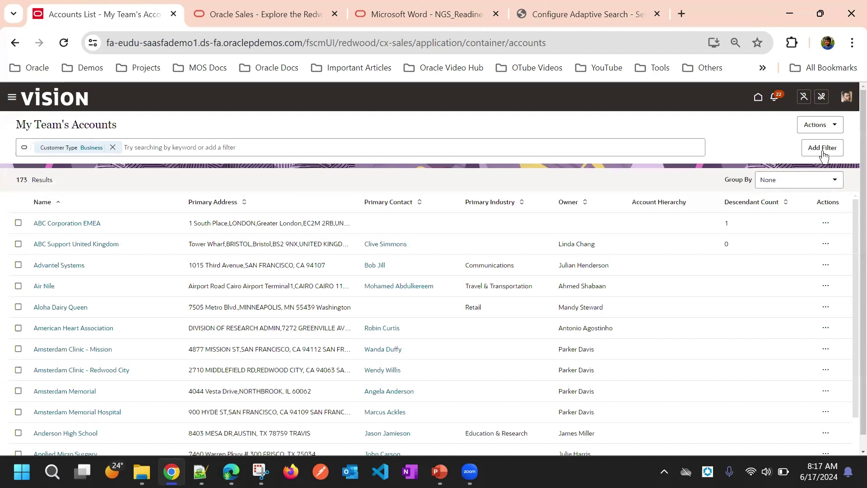
left_click(817, 126)
left_click(734, 136)
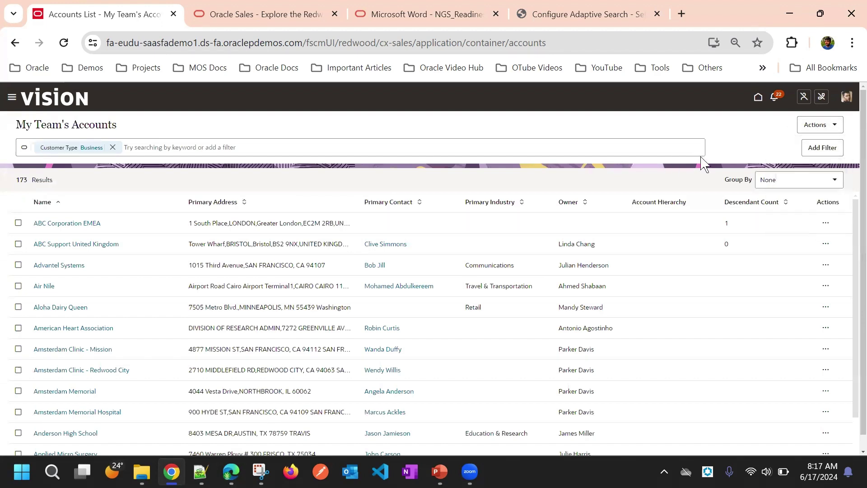
left_click(313, 149)
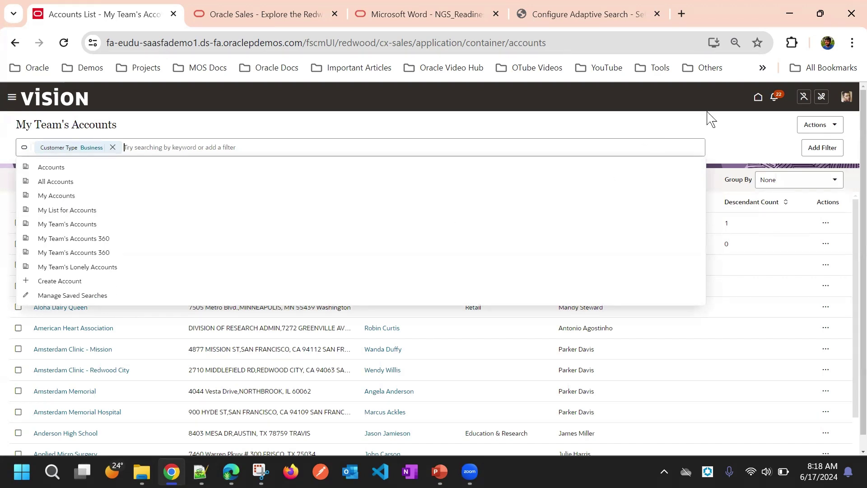
left_click(785, 132)
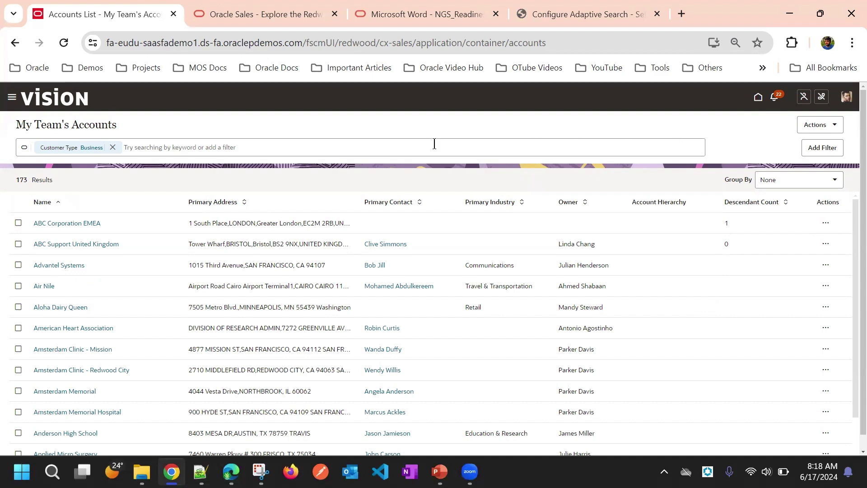
left_click(12, 97)
left_click(442, 115)
- Switch to the NGS_Readiness_Planning_May_2022 workbook and find the Account View comparison of Classic UX and Next Gen UX on page 12
mouse_move(470, 472)
left_click(396, 10)
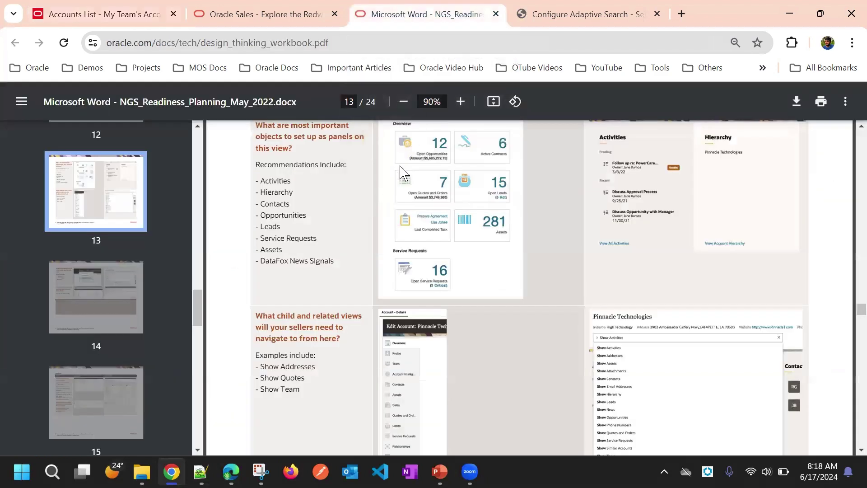
scroll(348, 231, "up", 10)
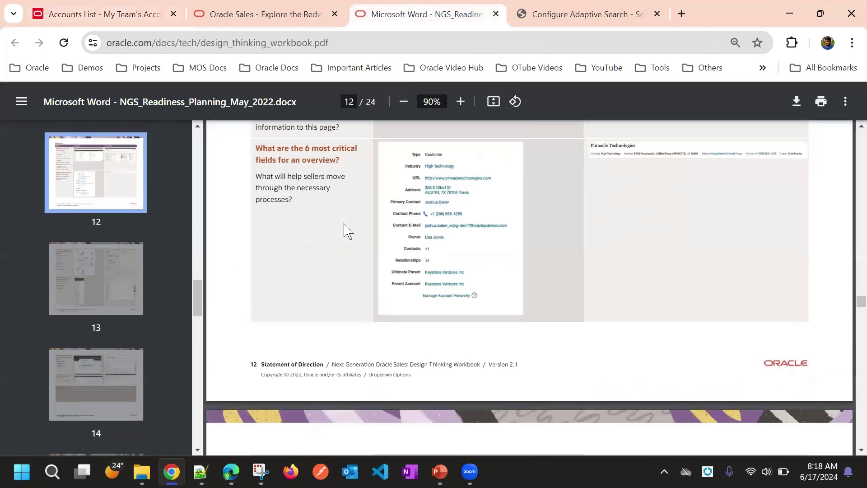
scroll(348, 231, "up", 7)
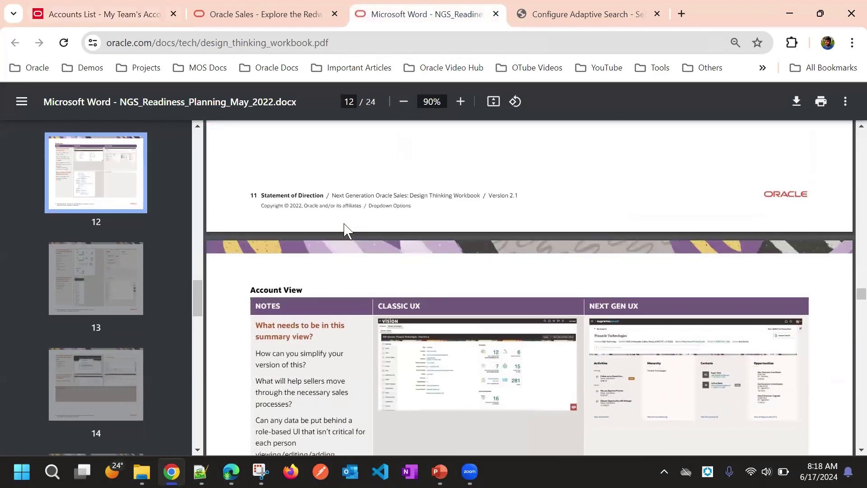
scroll(348, 231, "down", 2)
scroll(347, 229, "down", 3)
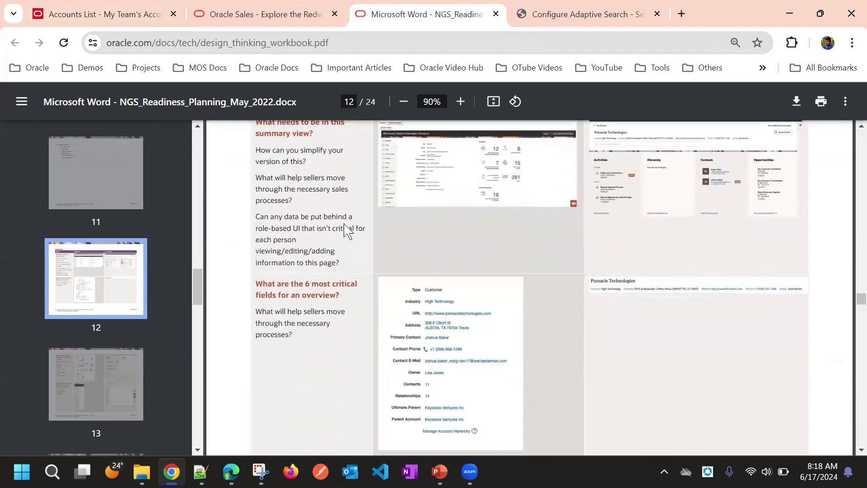
scroll(346, 229, "up", 1)
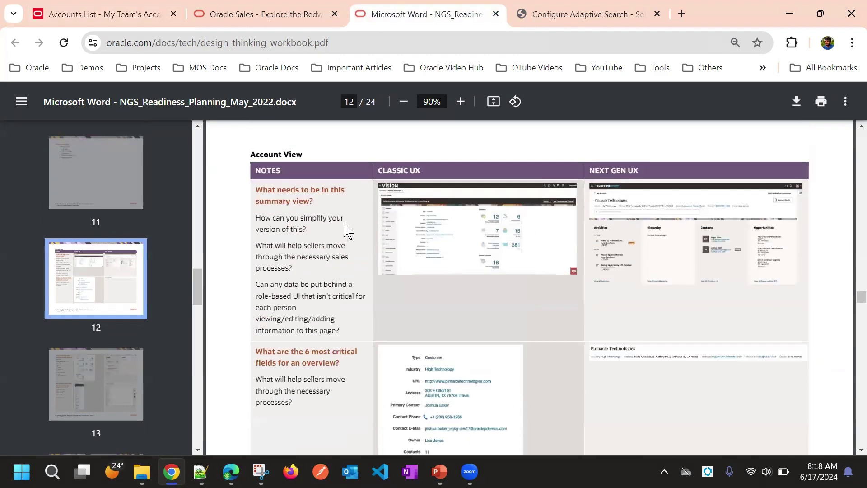
left_click(761, 445)
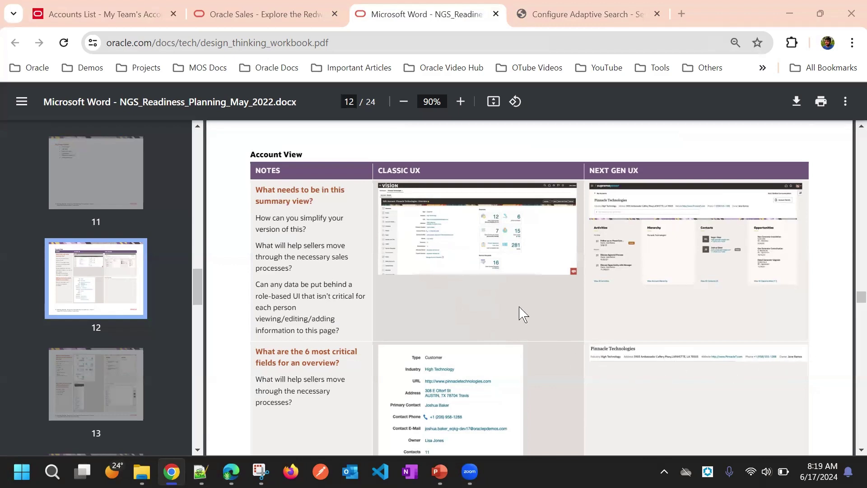
- Compare the workbook's critical account overview fields and recommended object panels between Classic UX and Next Gen UX
scroll(788, 295, "down", 3)
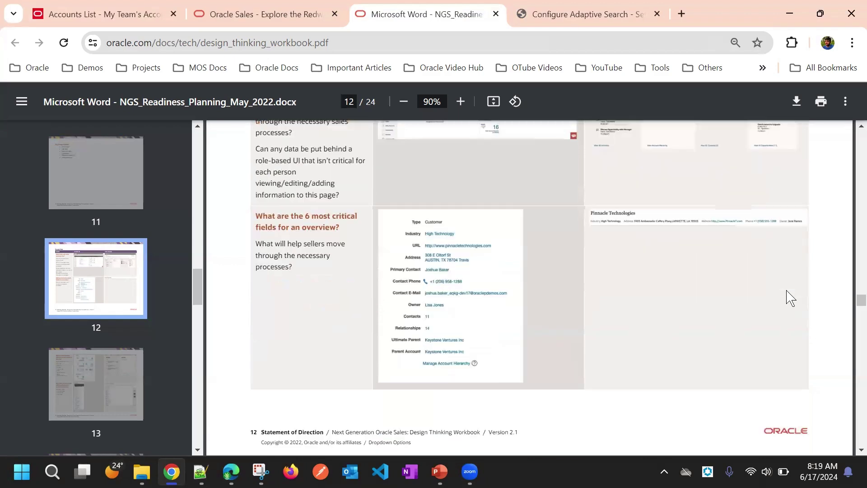
scroll(556, 301, "down", 6)
scroll(557, 300, "up", 7)
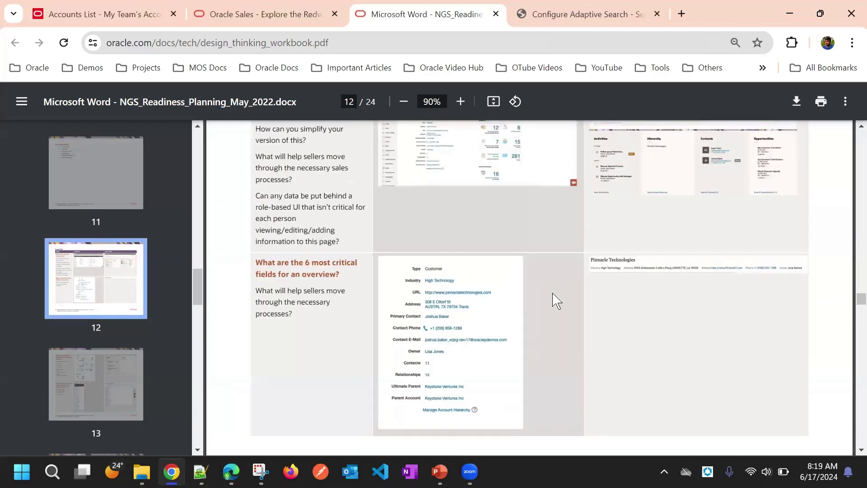
scroll(556, 301, "down", 2)
scroll(557, 300, "down", 8)
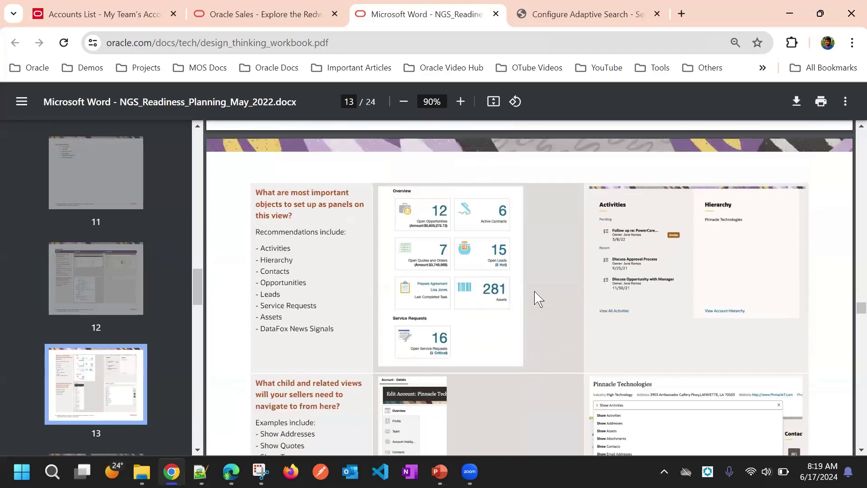
scroll(524, 366, "up", 12)
scroll(521, 347, "up", 10)
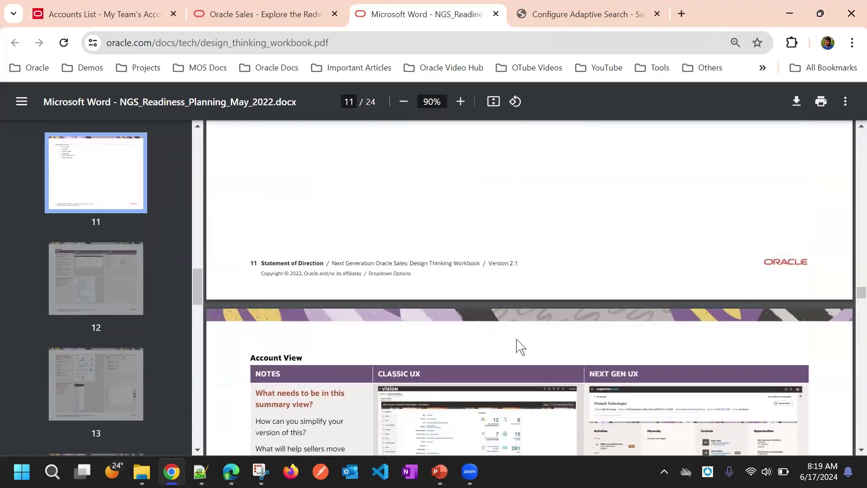
scroll(521, 347, "down", 10)
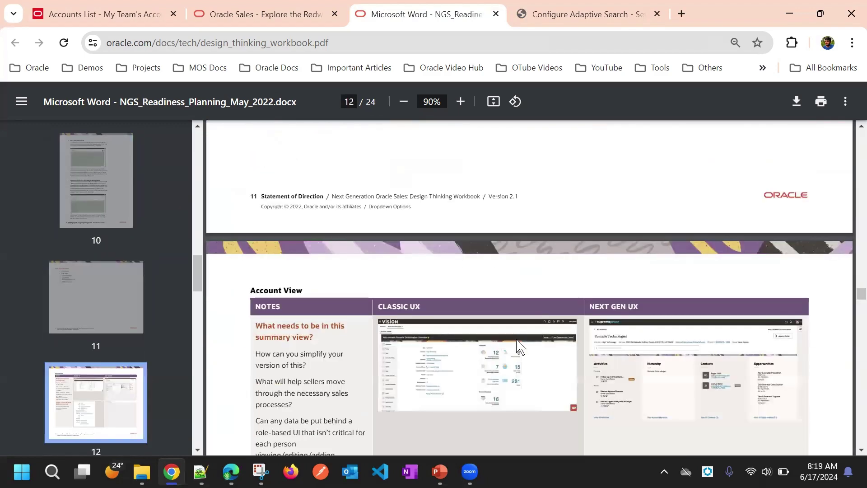
scroll(521, 347, "down", 5)
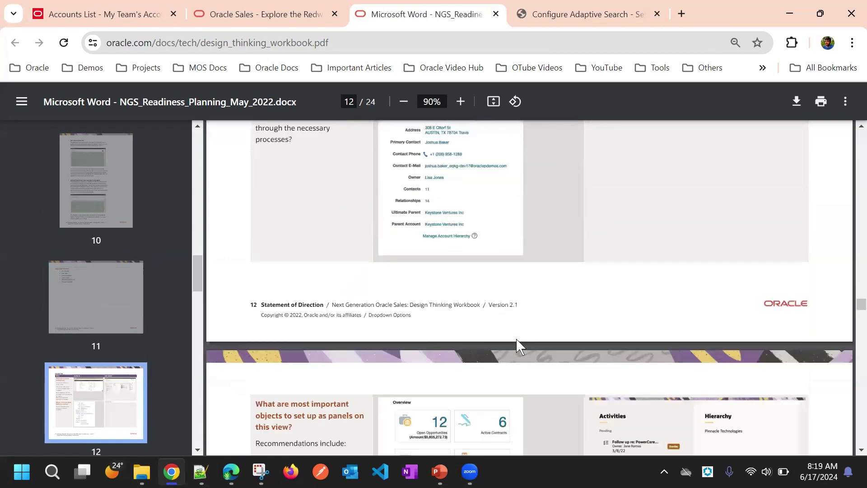
- Examine the page 13 section on child and related views, comparing classic navigation with the Show actions
scroll(445, 334, "down", 6)
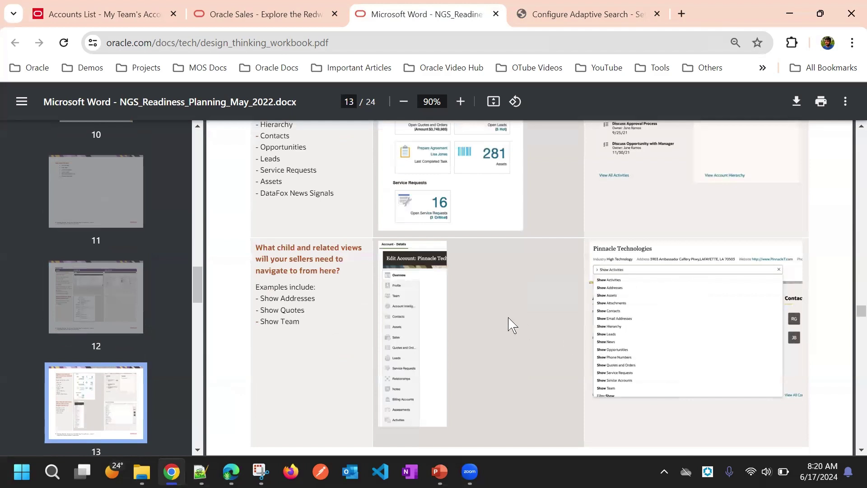
scroll(509, 324, "down", 2)
scroll(510, 324, "up", 2)
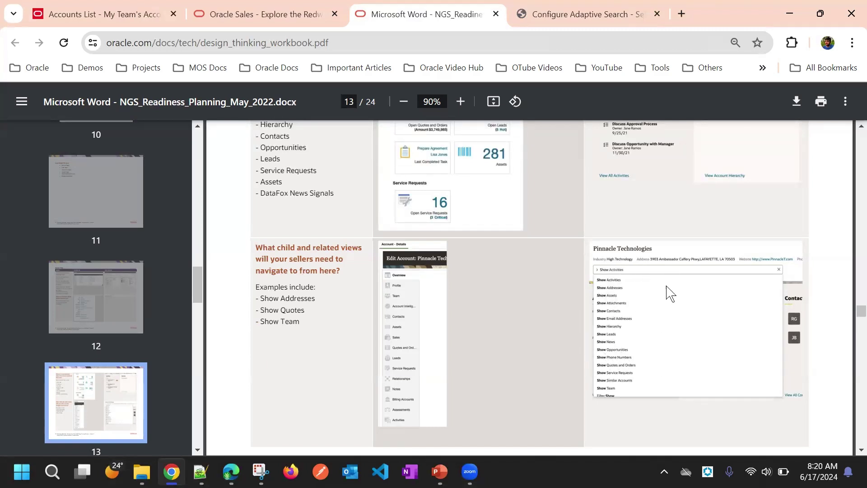
scroll(451, 352, "up", 5)
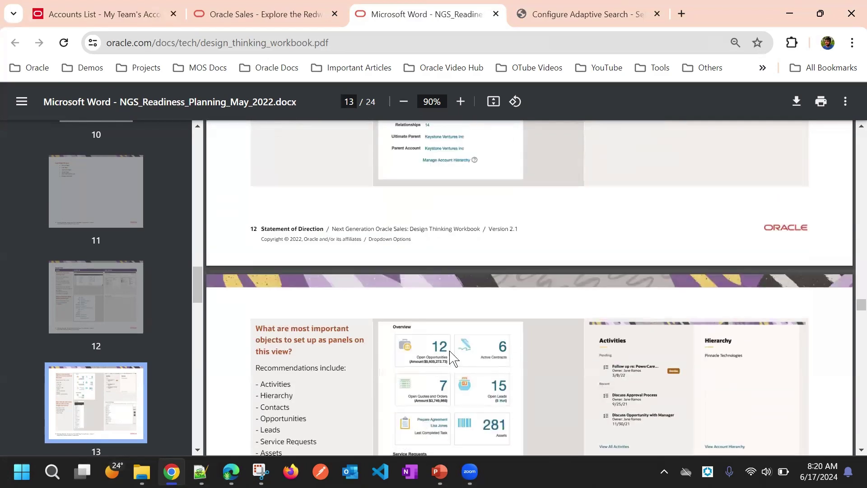
scroll(453, 354, "down", 4)
scroll(453, 358, "up", 8)
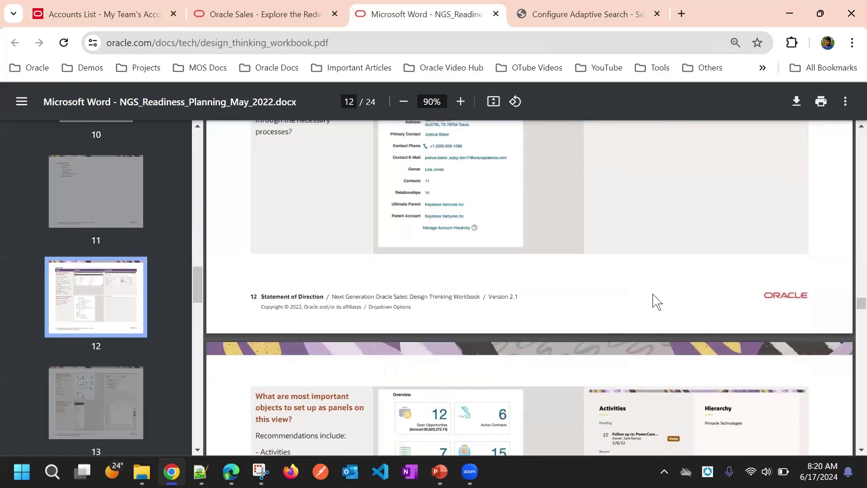
scroll(565, 291, "down", 7)
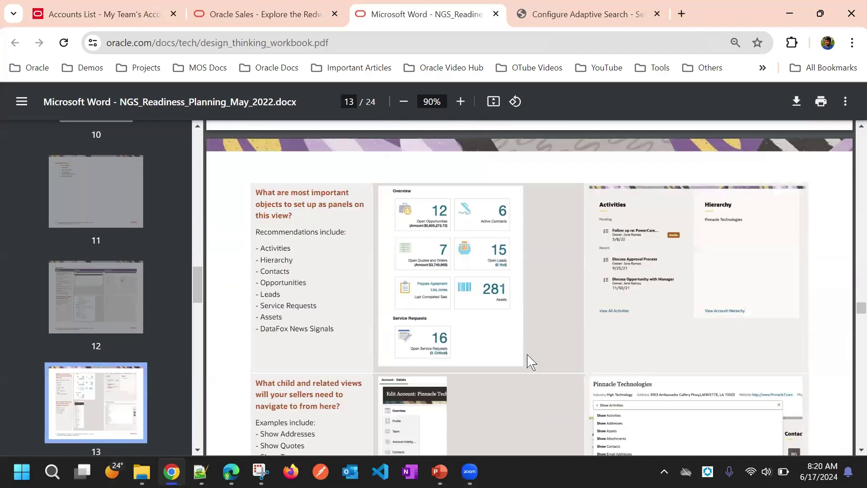
scroll(583, 343, "down", 3)
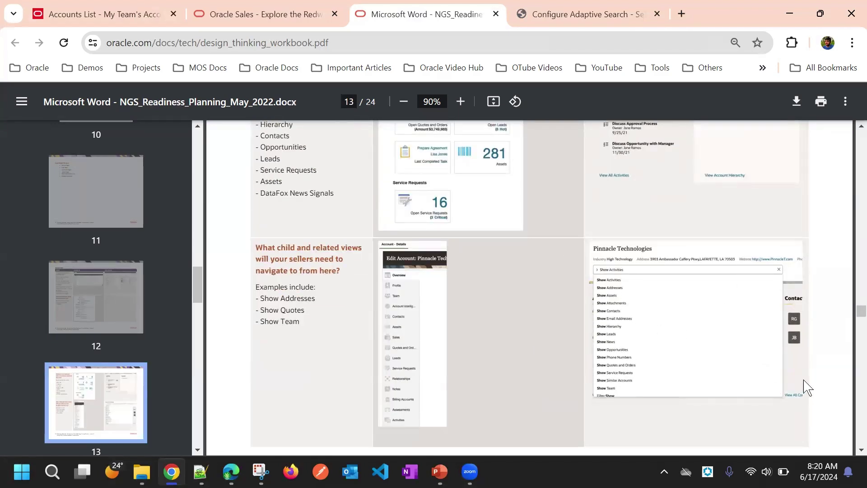
- Examine the seller actions and Contacts sub-page comparisons on page 14 at 110% zoom
scroll(465, 335, "down", 5)
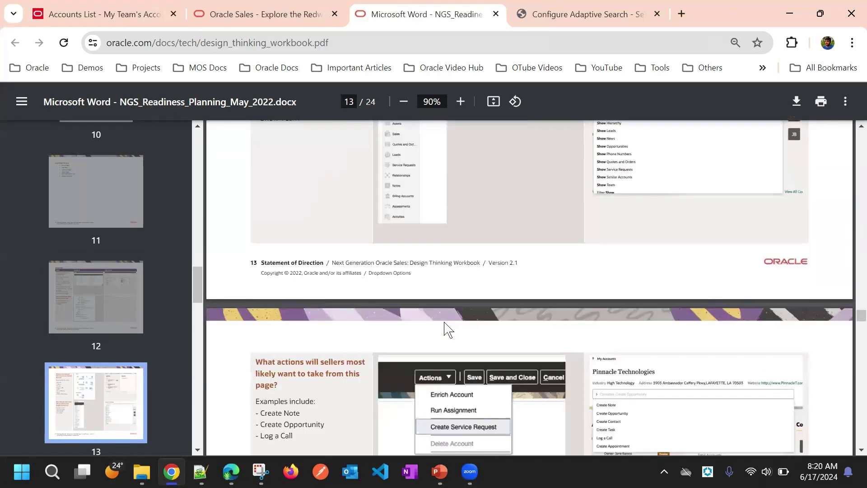
scroll(447, 330, "down", 3)
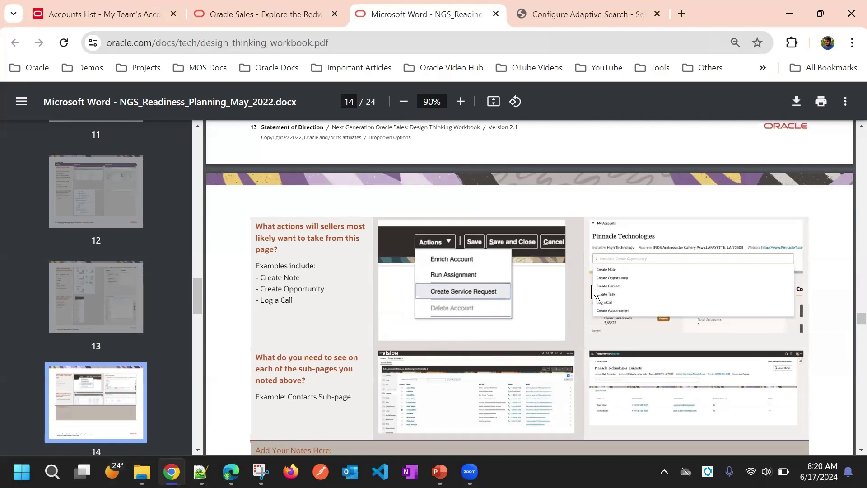
scroll(422, 334, "down", 3)
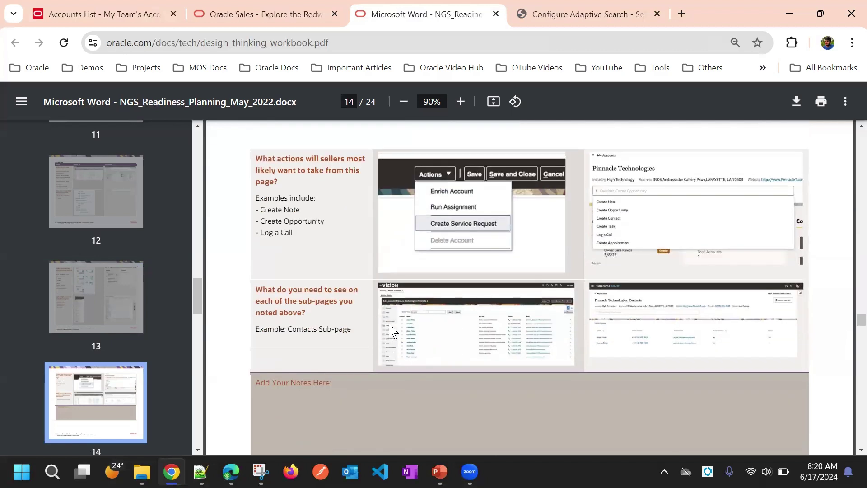
left_click(736, 42)
left_click(702, 72)
left_click(702, 72)
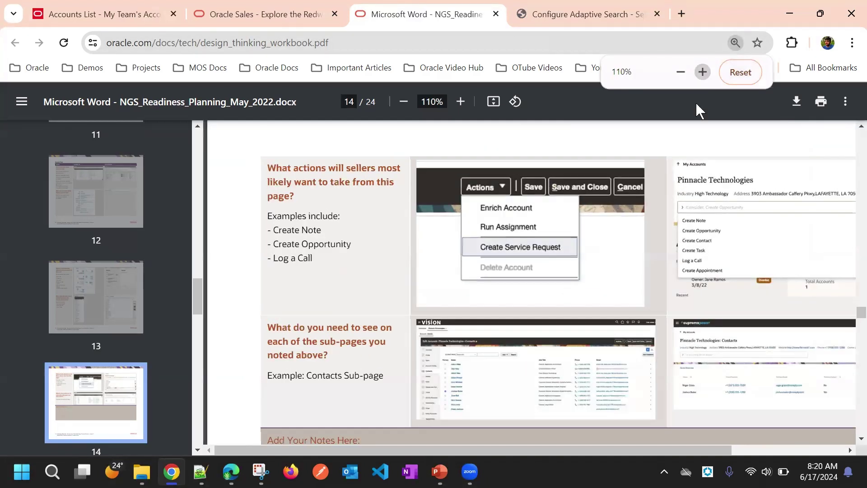
scroll(594, 449, "right", 5)
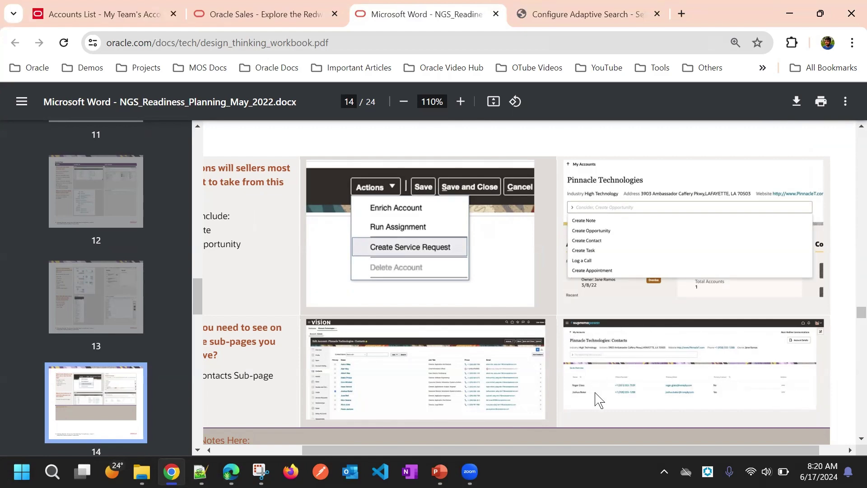
left_click_drag(540, 450, 383, 450)
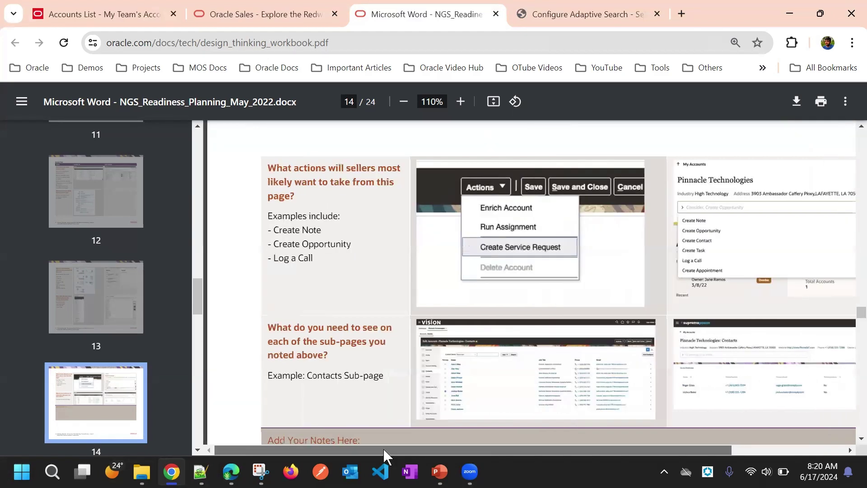
- Look over the summary-view questions on page 15 and return to the seller actions section on page 14
scroll(372, 332, "down", 3)
scroll(372, 331, "down", 12)
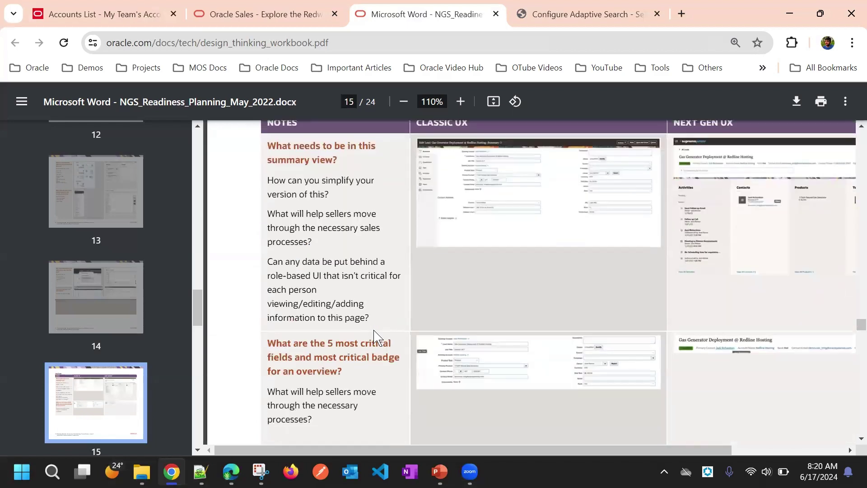
scroll(381, 303, "up", 4)
scroll(381, 303, "up", 8)
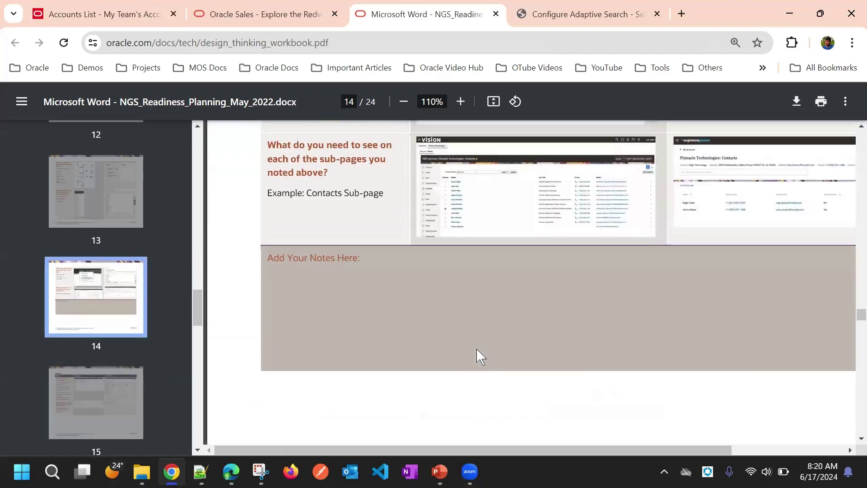
scroll(458, 378, "up", 1)
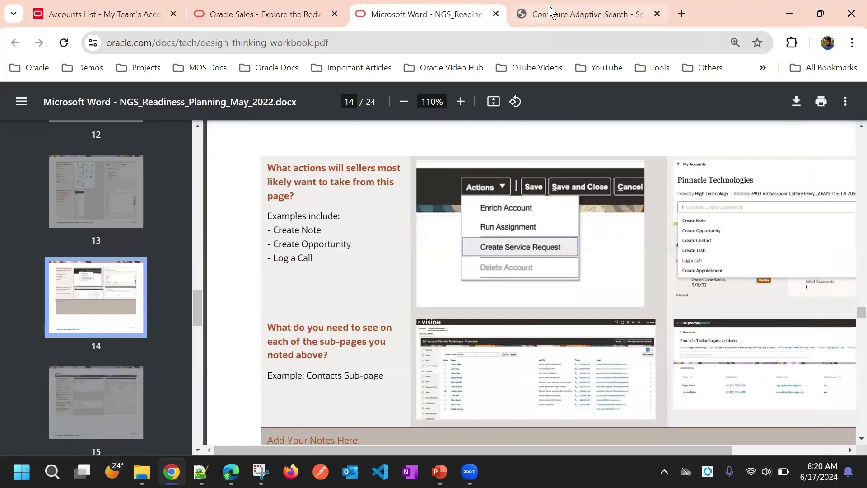
- Switch to the Walkthough of Redwood Sales Applications presentation in PowerPoint and start the slide show from the Application Composer slide
left_click(144, 14)
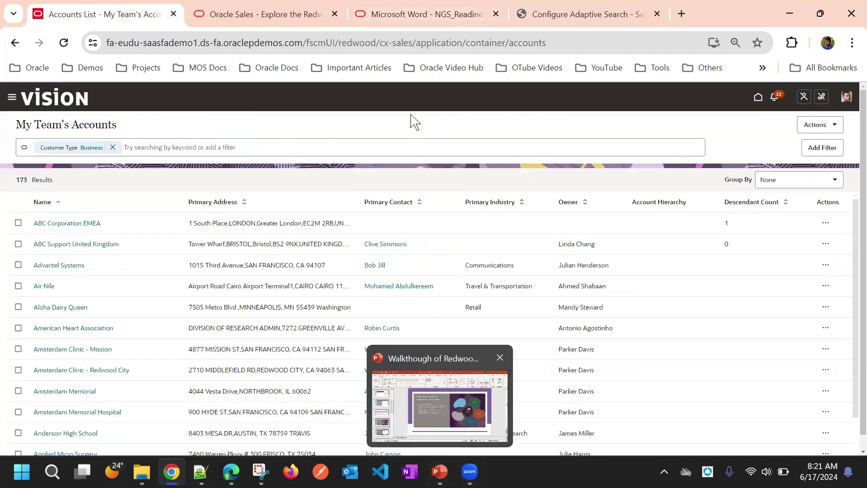
mouse_move(440, 471)
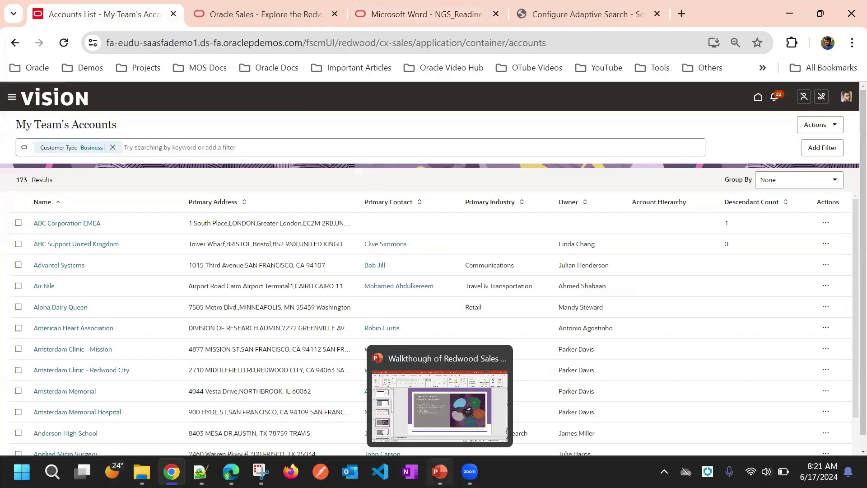
left_click(435, 395)
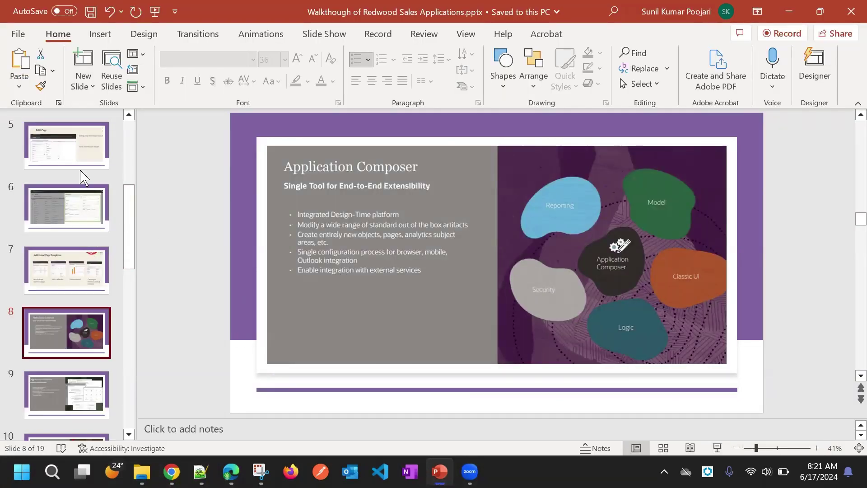
left_click(718, 448)
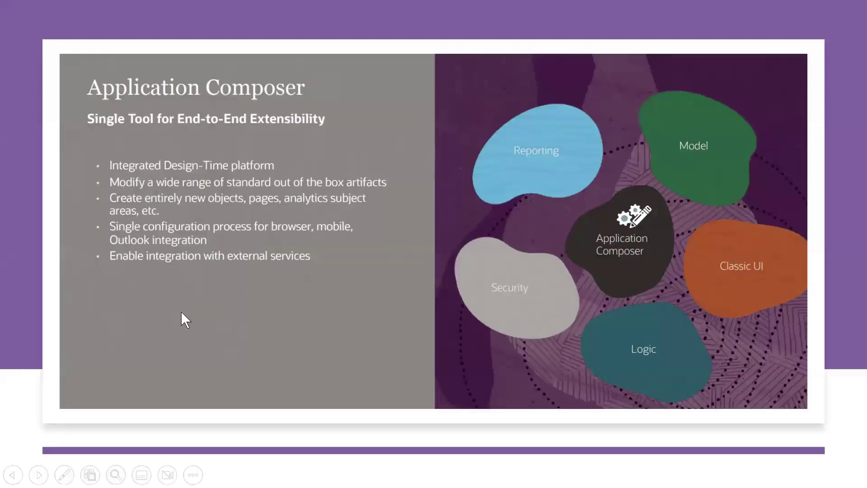